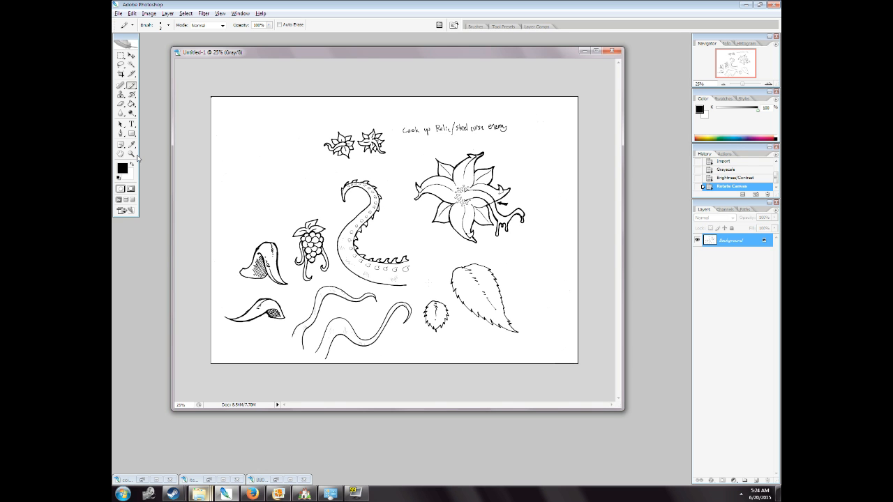
Convert the scanned line drawing to RGB Color mode and add a new layer above the background.
left_click(131, 154)
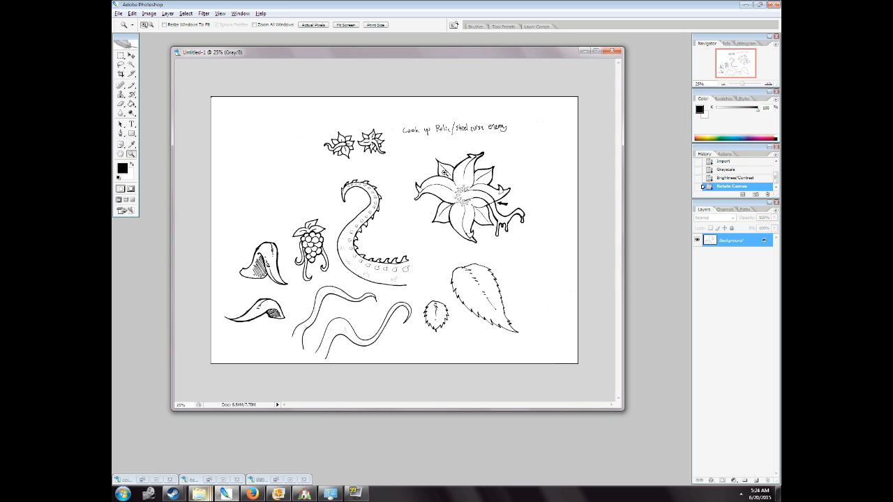
left_click_drag(455, 177, 543, 257)
left_click_drag(348, 296, 420, 329)
left_click(131, 85)
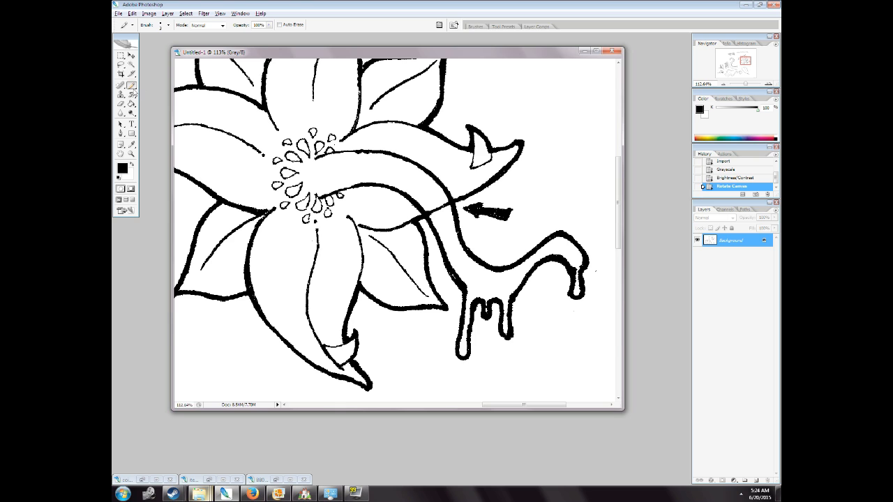
left_click(722, 99)
left_click(731, 117)
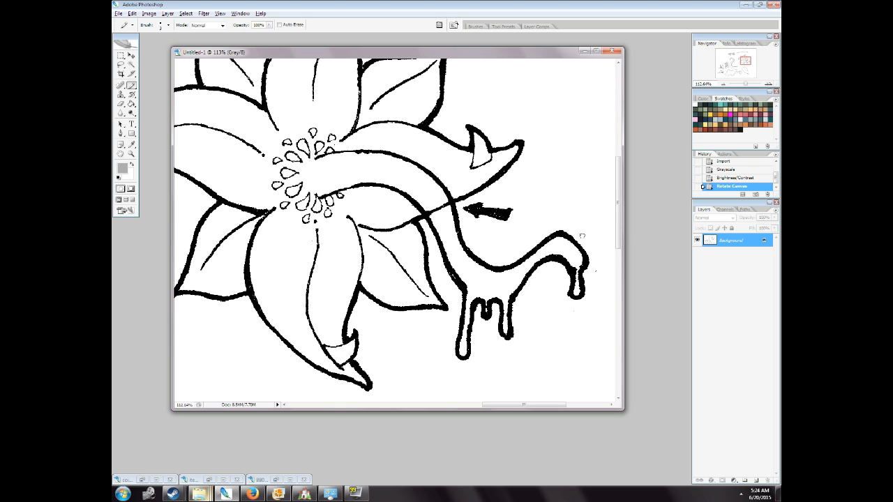
left_click(148, 13)
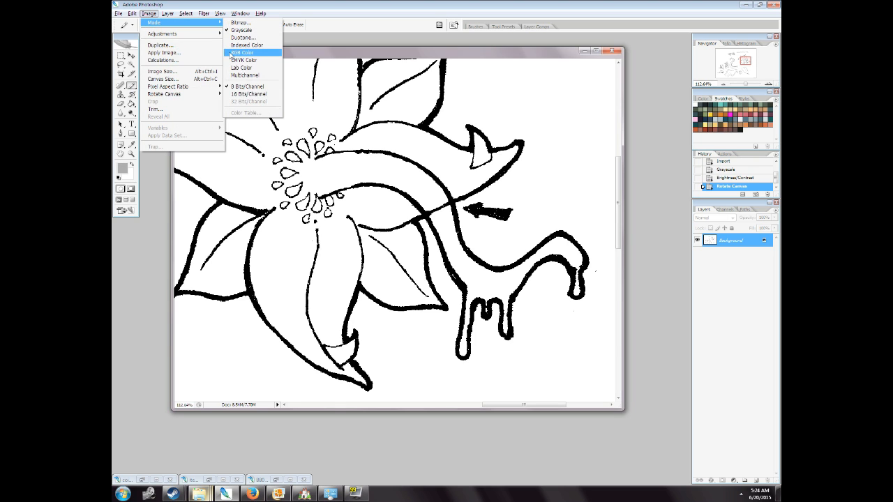
left_click(245, 60)
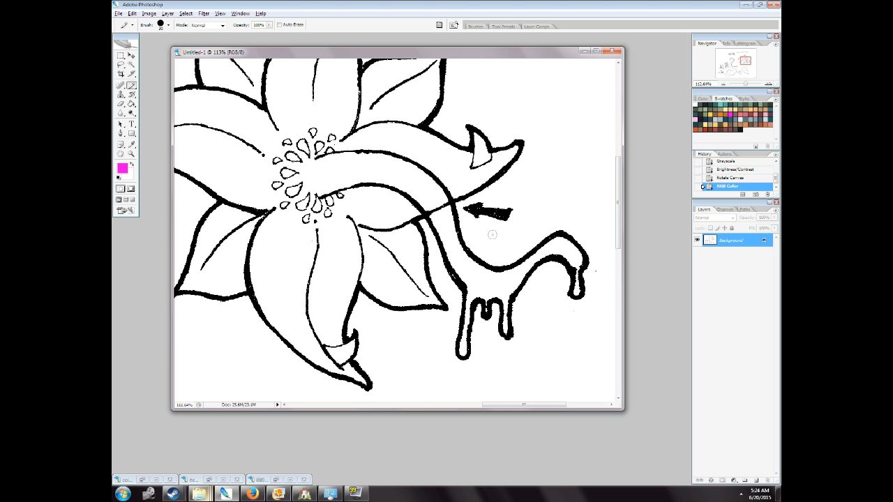
left_click(755, 481)
mouse_move(352, 168)
left_mouse_down()
mouse_move(436, 199)
mouse_move(468, 265)
mouse_move(558, 248)
left_mouse_up()
key("ctrl+z")
key("shift+b")
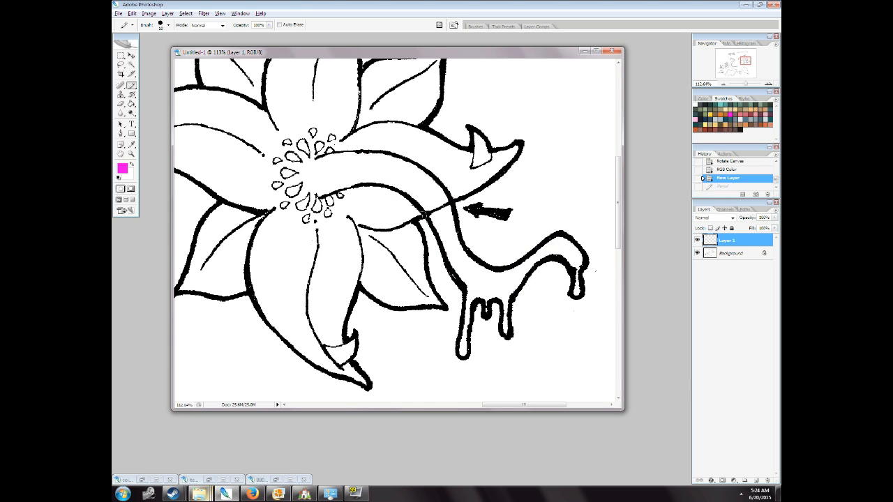
left_click_drag(475, 185, 384, 232)
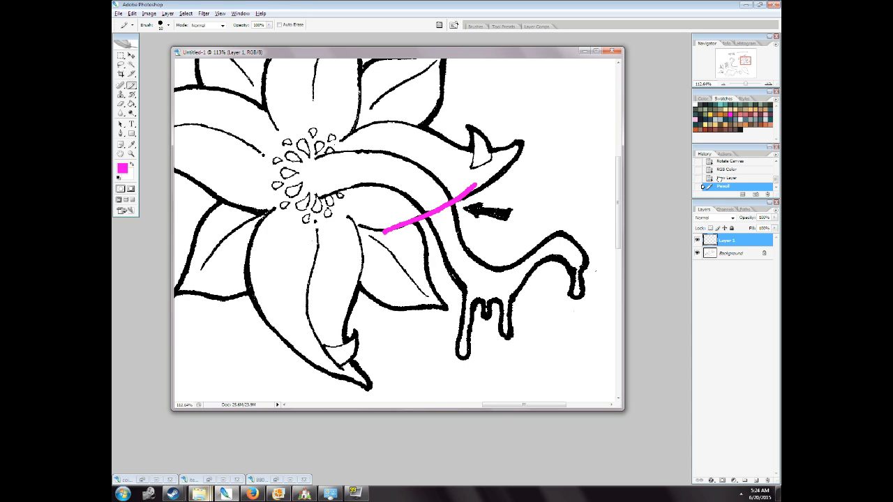
key("ctrl+z")
Set white as the foreground color and pencil over the petal line that crosses the large flower's tongue.
left_click(118, 178)
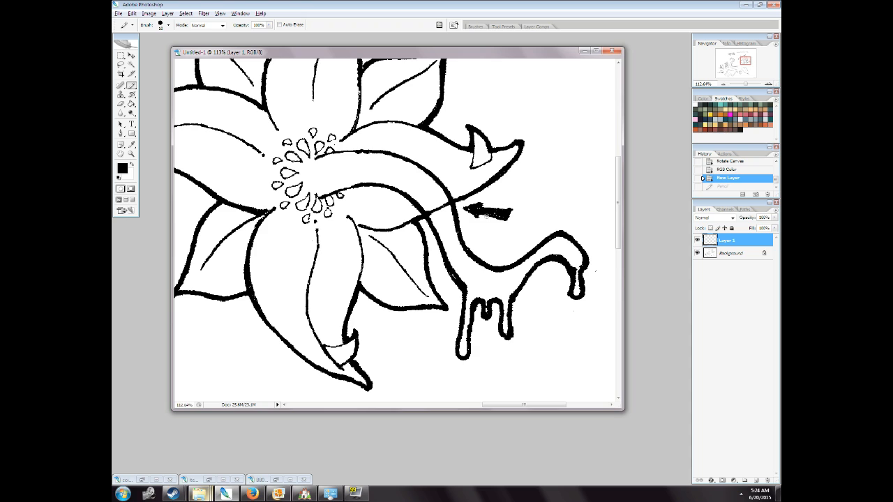
key("x")
left_click_drag(447, 204, 427, 218)
Enlarge the pencil brush and paint over the small arrow beside the large flower in white.
key("bracketright")
key("bracketright")
key("bracketright")
key("bracketright")
key("bracketright")
mouse_move(488, 218)
left_mouse_down()
mouse_move(484, 211)
mouse_move(498, 222)
left_mouse_up()
Zoom out to 25% to view the whole drawing, and resize and reposition the document window.
left_click(131, 155)
right_click(230, 193)
left_click(255, 198)
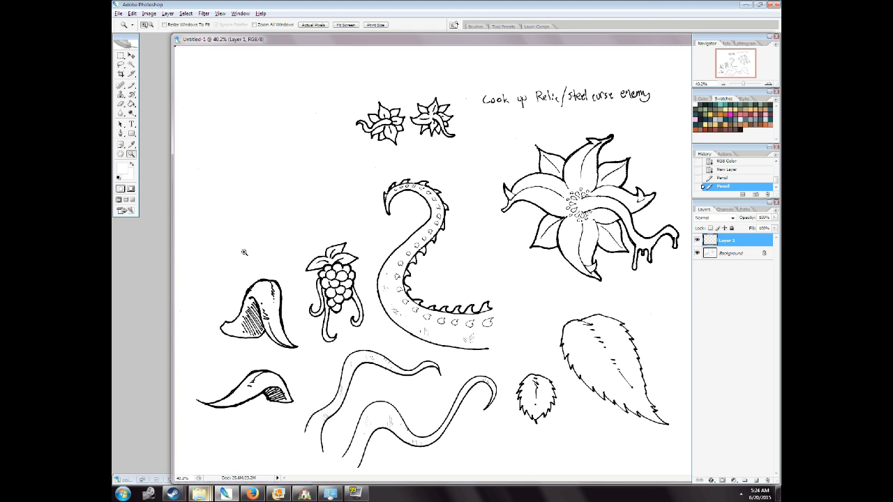
right_click(249, 258)
left_click(279, 304)
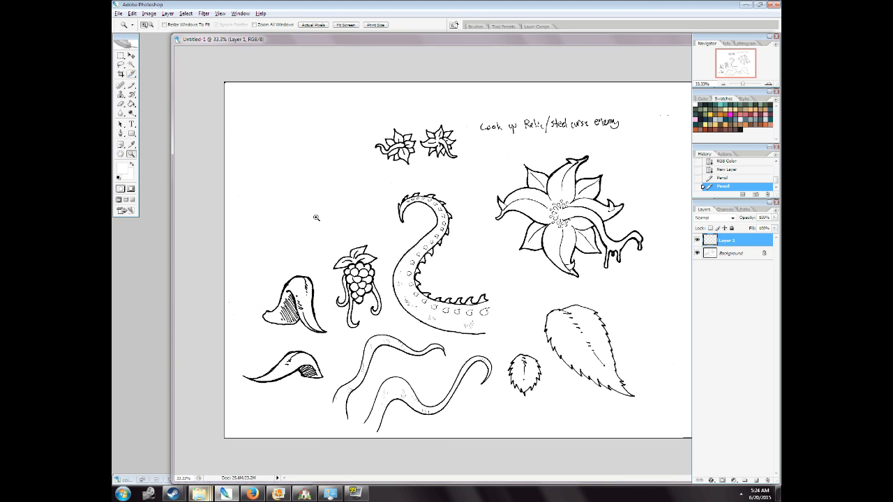
left_click(238, 195, "alt")
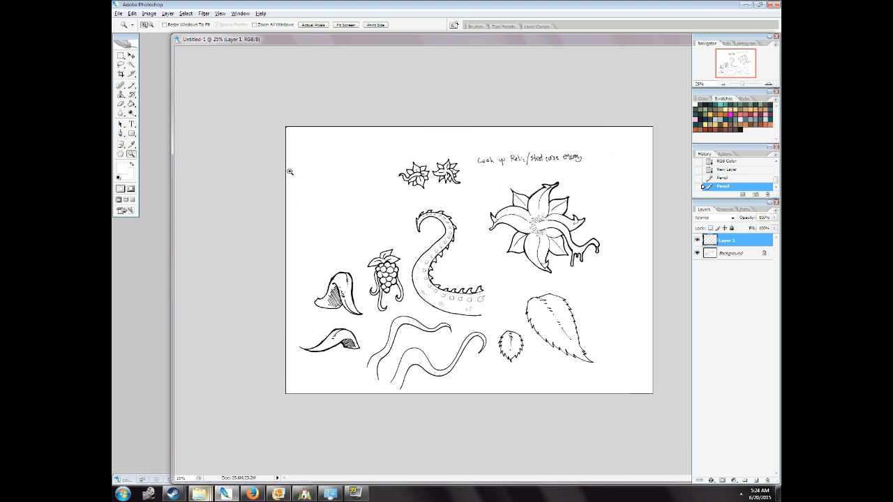
left_click_drag(173, 114, 319, 114)
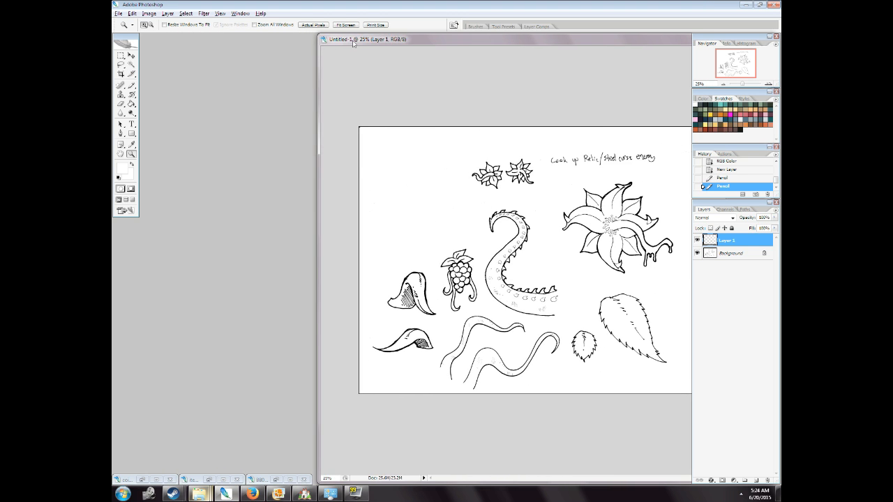
left_click_drag(371, 39, 216, 55)
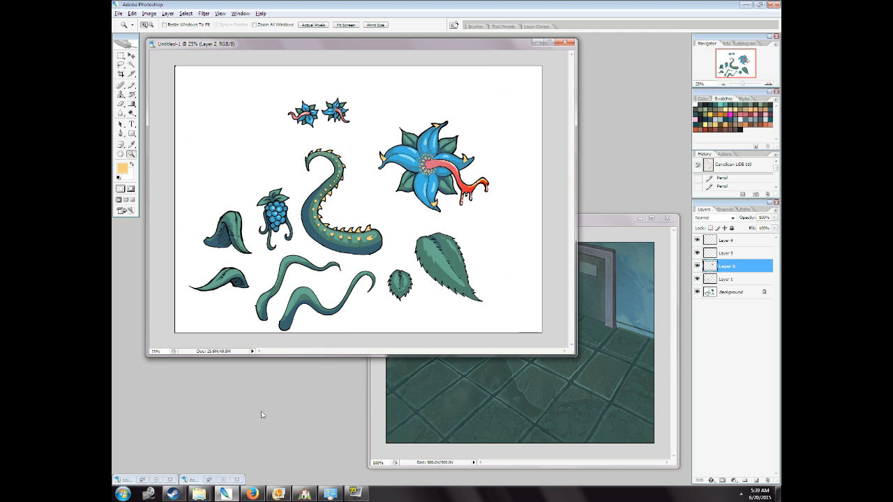
Lasso the lower edges of the large leaf and the small leaf on Layer 2 as one combined selection.
left_click(122, 65)
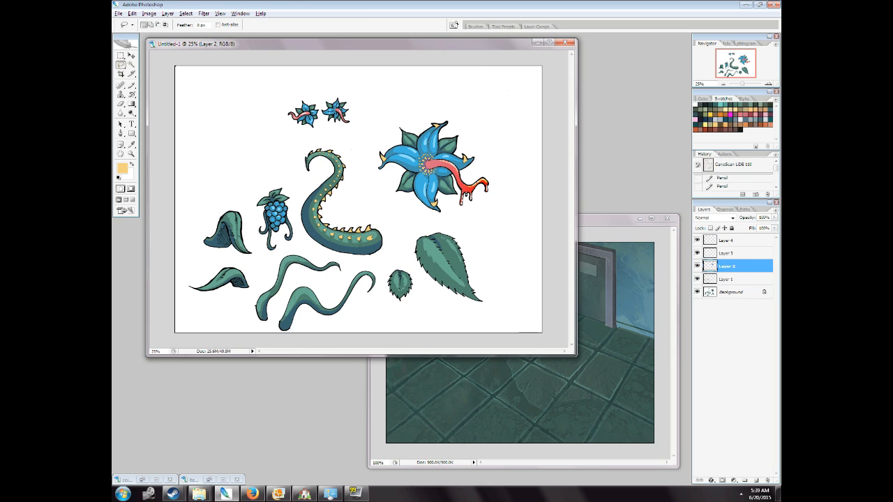
left_click_drag(417, 237, 441, 278)
mouse_move(493, 300)
left_mouse_down()
mouse_move(418, 238)
mouse_move(413, 281)
mouse_move(414, 245)
mouse_move(466, 314)
left_mouse_up()
mouse_move(400, 302)
left_mouse_down()
mouse_move(394, 269)
mouse_move(413, 293)
mouse_move(392, 300)
left_mouse_up()
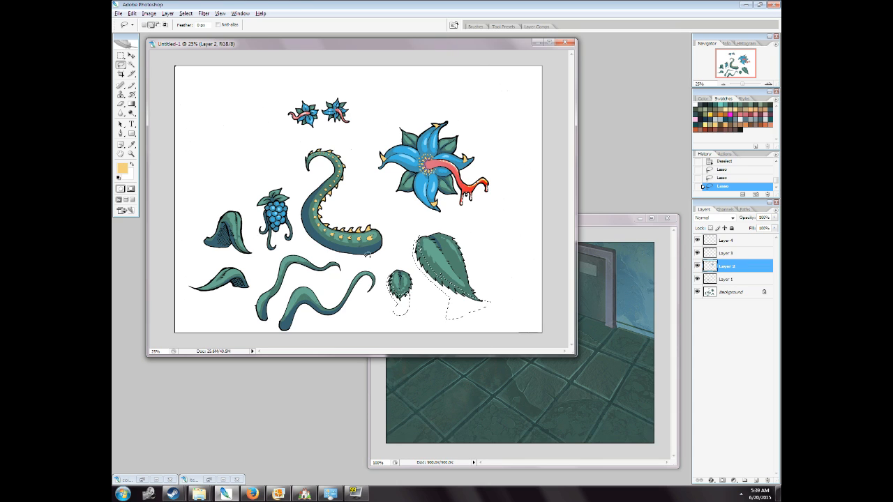
Restrict the selection to the leaves' darker green by sampling it with Color Range.
left_click(186, 13)
left_click(195, 82)
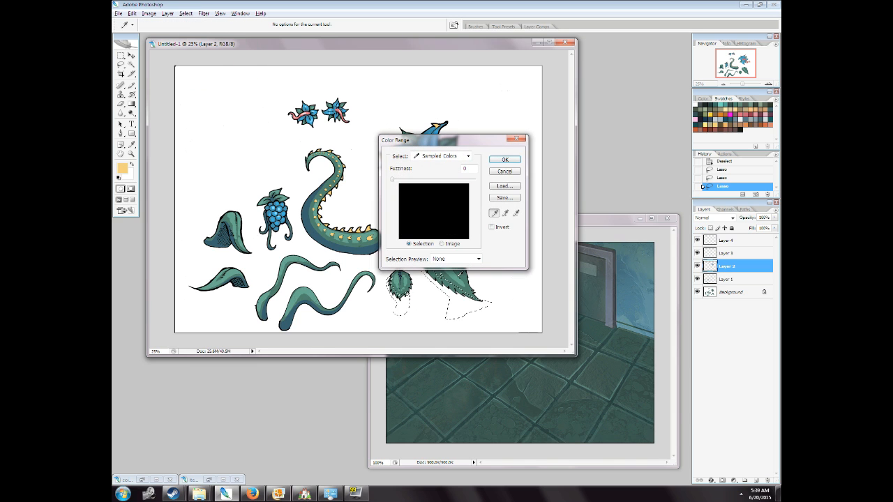
left_click(460, 284)
left_click(504, 159)
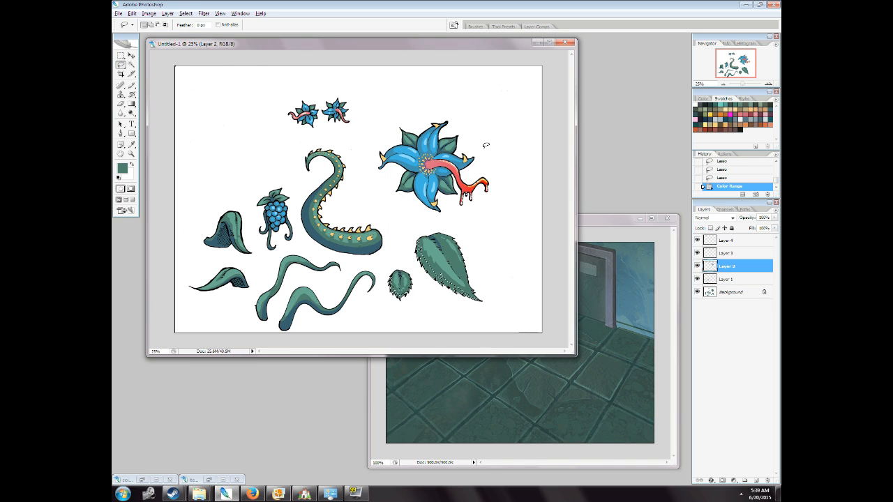
Fill the selected leaf areas with the dark blue shadow color sampled from the spiked tentacle, and deselect.
left_click(131, 104)
left_click(307, 218, "alt")
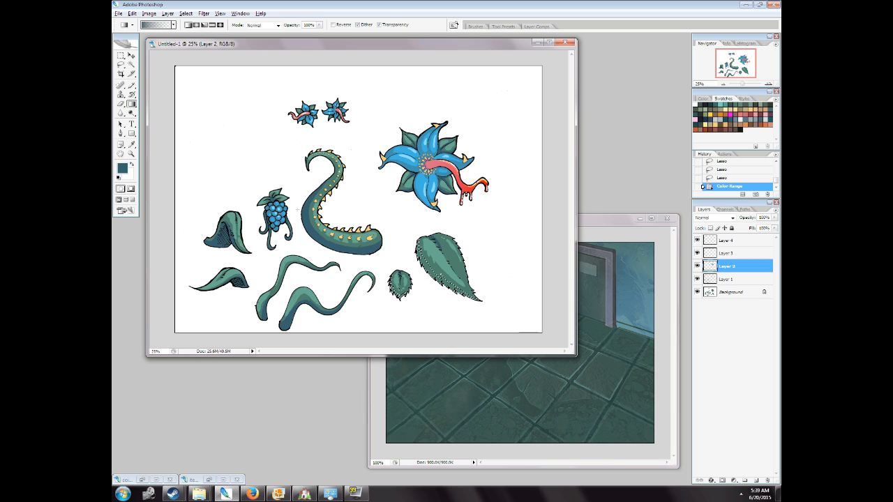
left_click(132, 13)
left_click(155, 128)
key("Return")
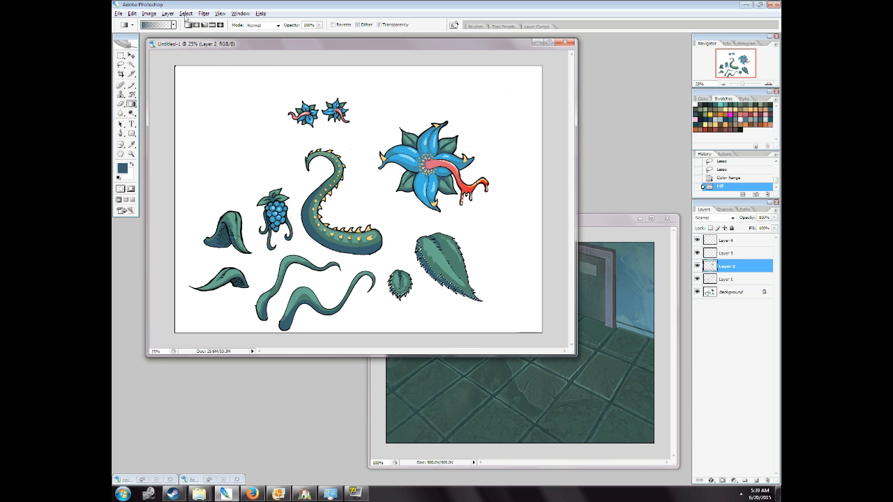
left_click(186, 13)
left_click(199, 30)
Select every dark blue shadow area on Layer 2 with Color Range and hide the selection edges.
key("z")
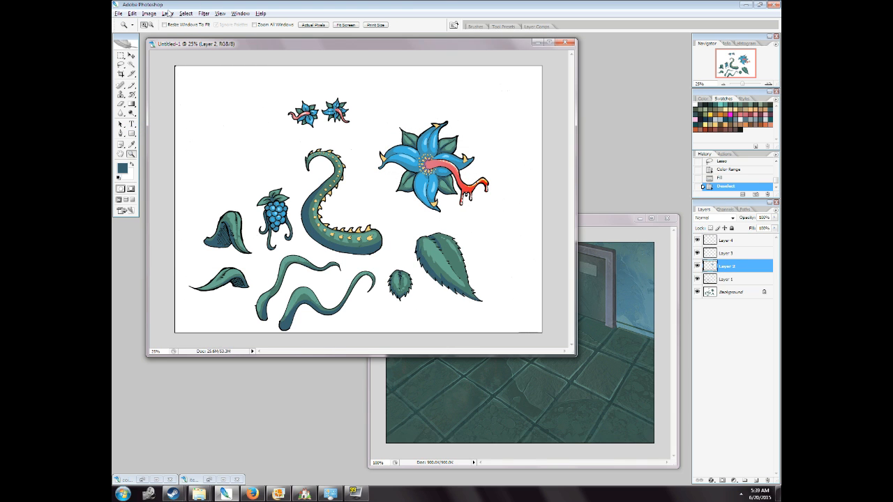
left_click(185, 14)
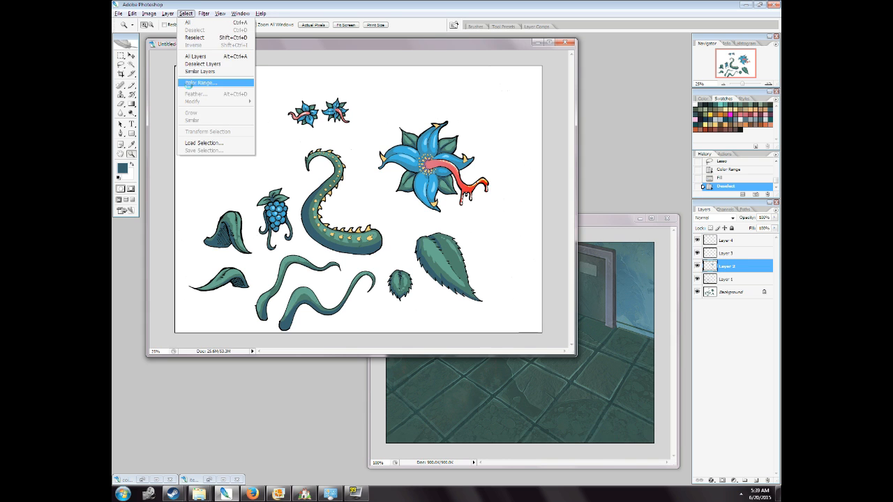
left_click(188, 90)
key("Return")
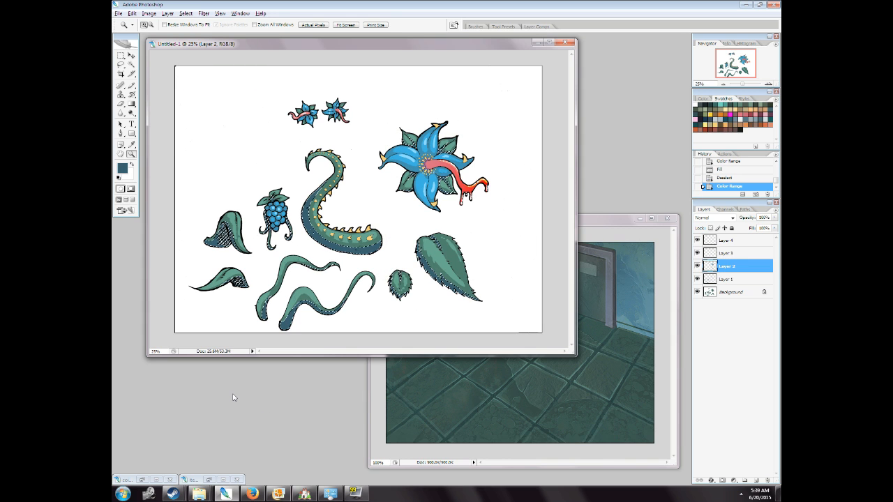
key("ctrl+h")
key("ctrl+h")
Choose a lighter blue foreground color and, with a larger pencil brush, paint reflected light along the spiked tentacle's lower edge.
left_click_drag(279, 147, 379, 269)
key("b")
left_click(123, 169)
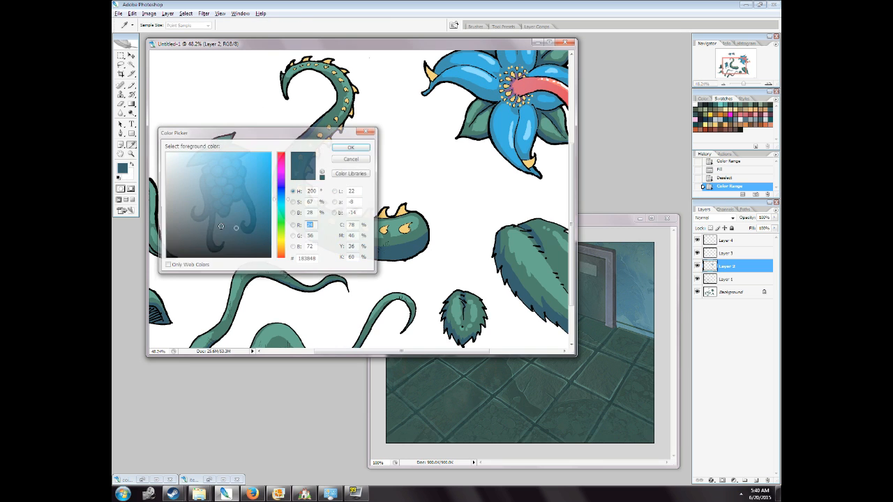
left_click(353, 147)
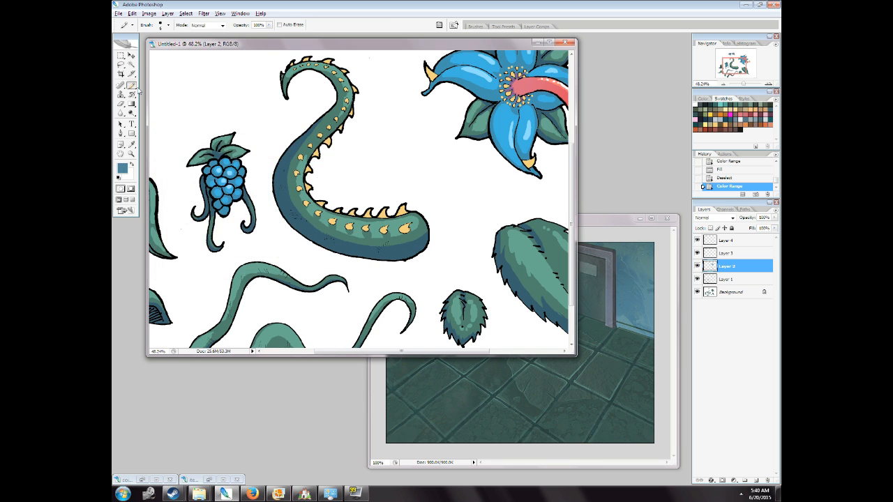
key("bracketright")
key("bracketright")
key("bracketright")
key("bracketright")
left_click_drag(285, 217, 308, 242)
Paint the same lighter blue into the shadows of the leaves and the two thin tentacles.
mouse_move(491, 267)
left_mouse_down()
mouse_move(433, 237)
mouse_move(461, 269)
left_mouse_up()
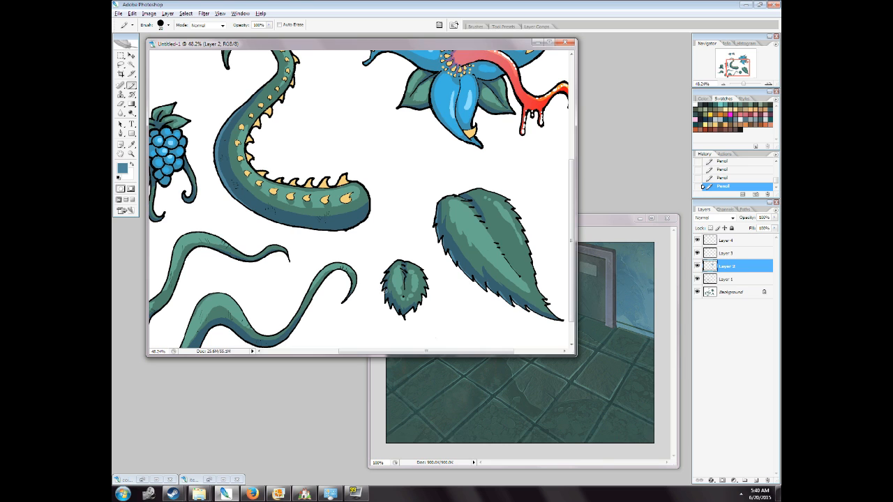
mouse_move(386, 292)
left_mouse_down()
mouse_move(393, 305)
mouse_move(522, 282)
left_mouse_up()
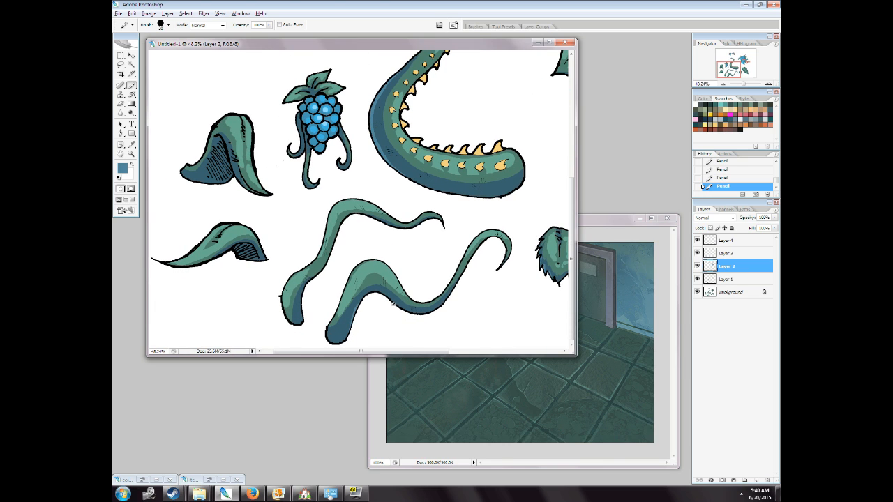
left_click_drag(393, 303, 427, 313)
left_click_drag(287, 250, 312, 294)
Zoom out to 25% to examine the shading across the whole colored sheet.
left_click_drag(450, 199, 268, 77)
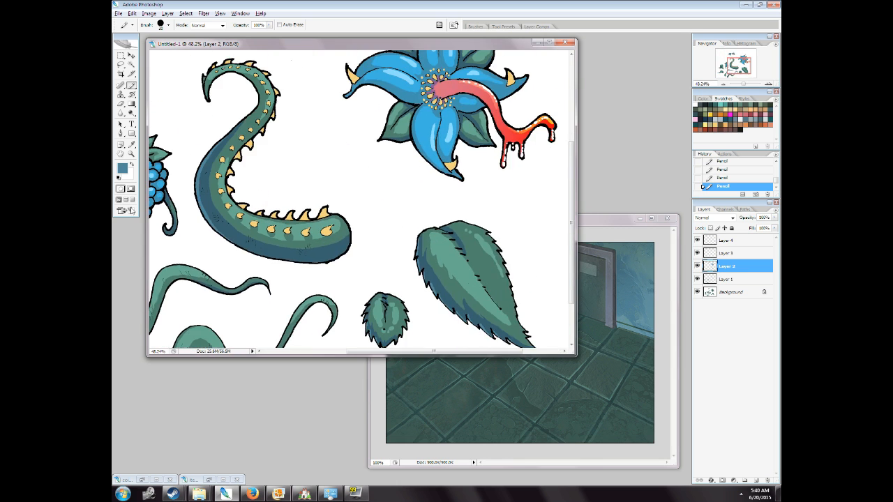
key("z")
right_click(298, 209)
left_click(307, 214)
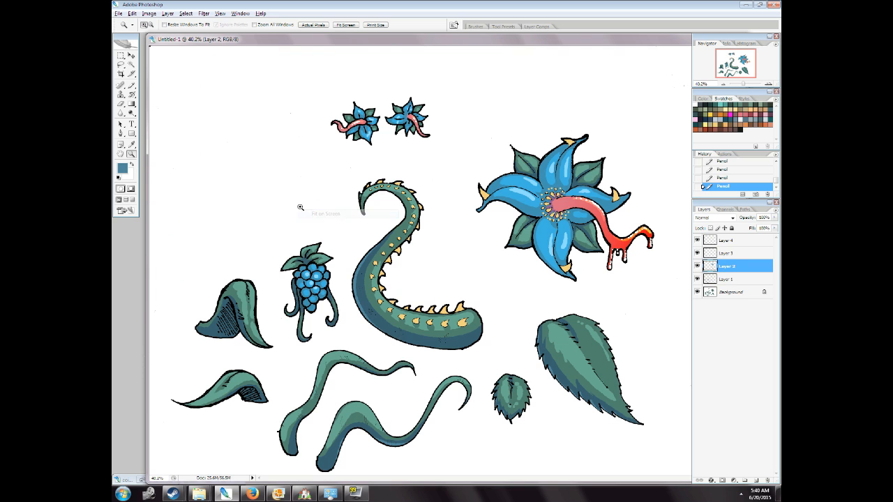
right_click(283, 296)
left_click(300, 345)
right_click(321, 338)
left_click(335, 385)
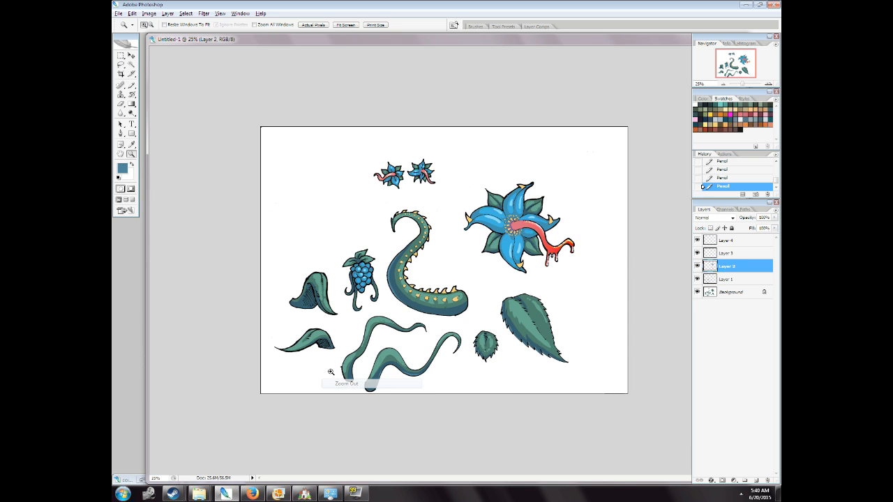
left_click(710, 268, "ctrl")
left_click(710, 280, "ctrl")
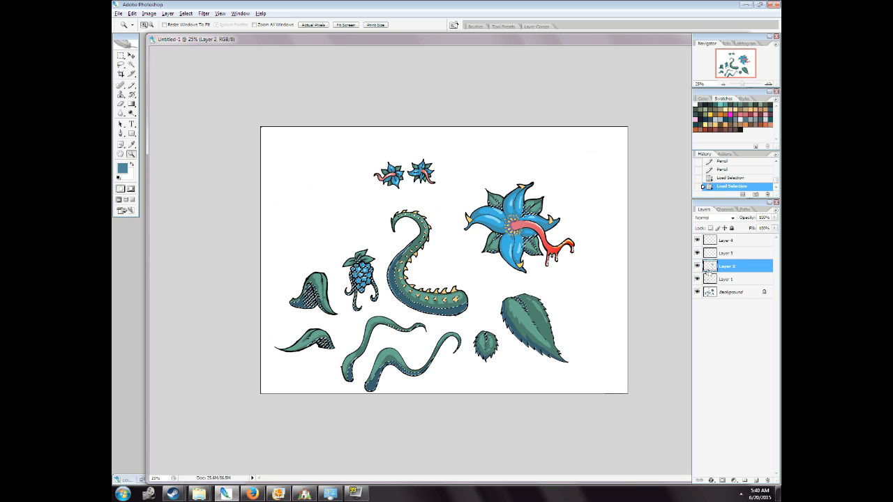
left_click(710, 267, "ctrl")
left_click(710, 256, "ctrl")
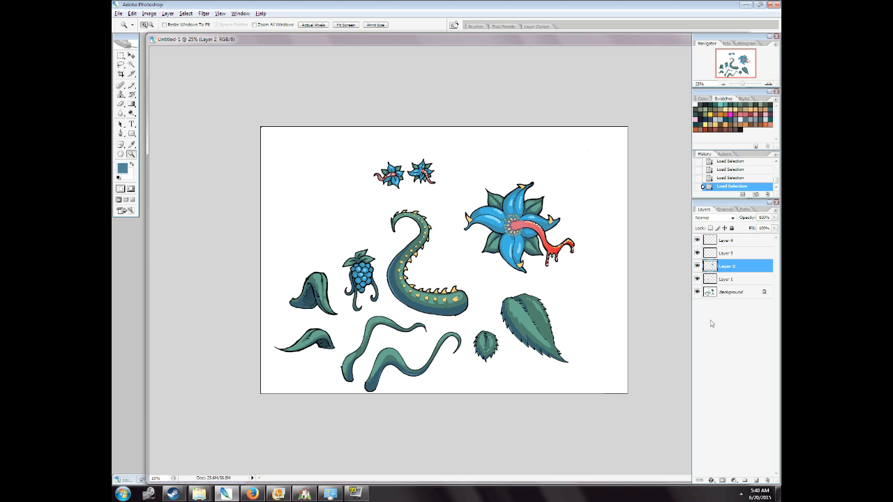
Merge Layers 1 to 4 with the Background layer and deselect everything.
left_click(720, 293)
left_click(724, 241, "shift")
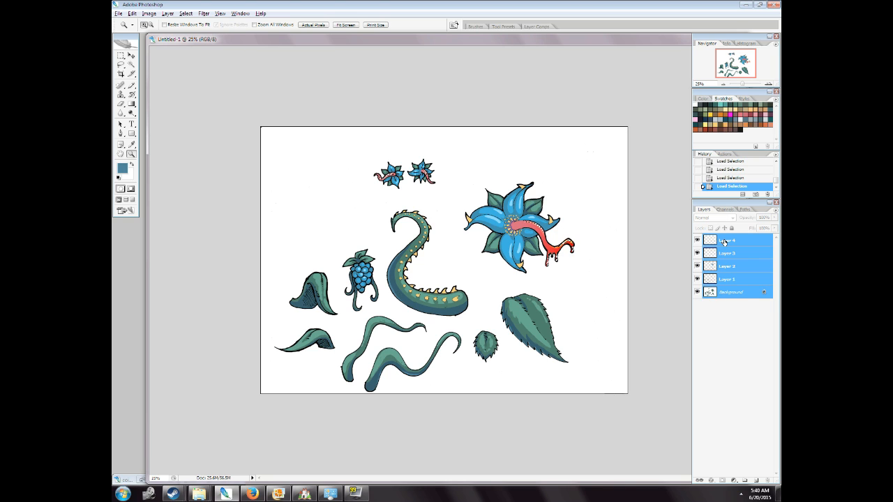
key("ctrl+e")
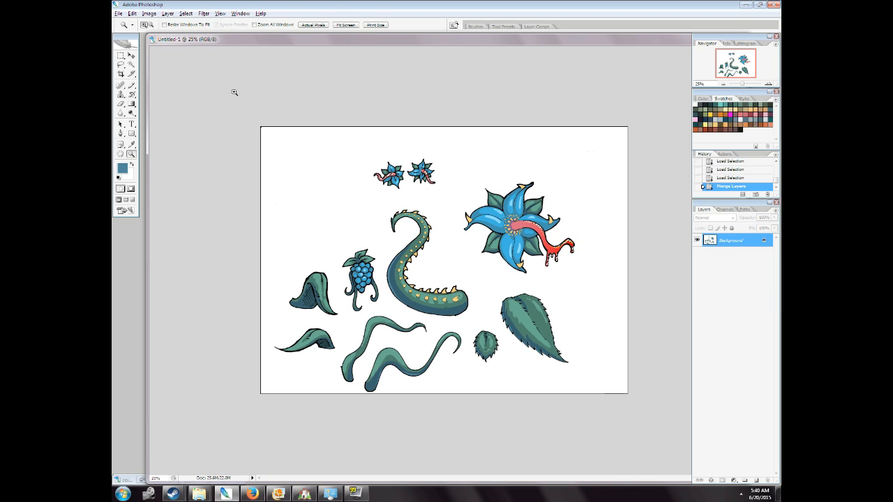
left_click(186, 13)
left_click(195, 30)
Duplicate the merged Background layer under the default name.
right_click(727, 245)
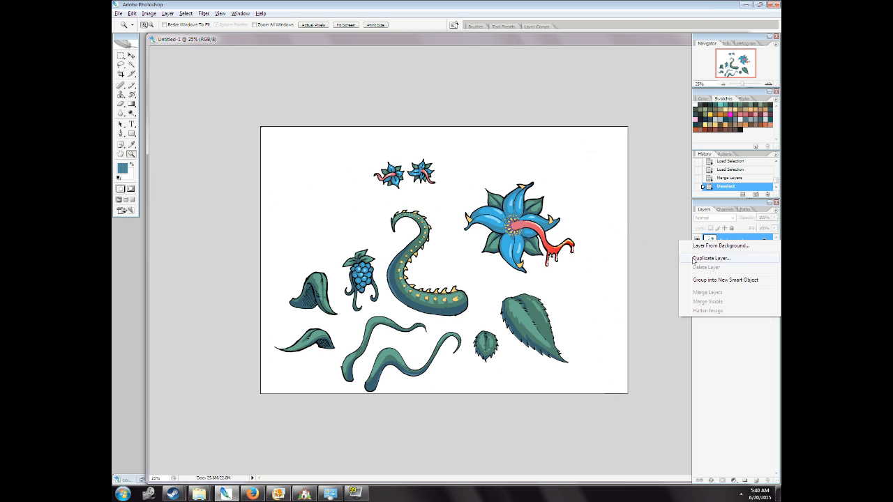
left_click(711, 259)
key("Return")
Select the white paper areas of the duplicated layer by color range and delete them.
left_click(186, 13)
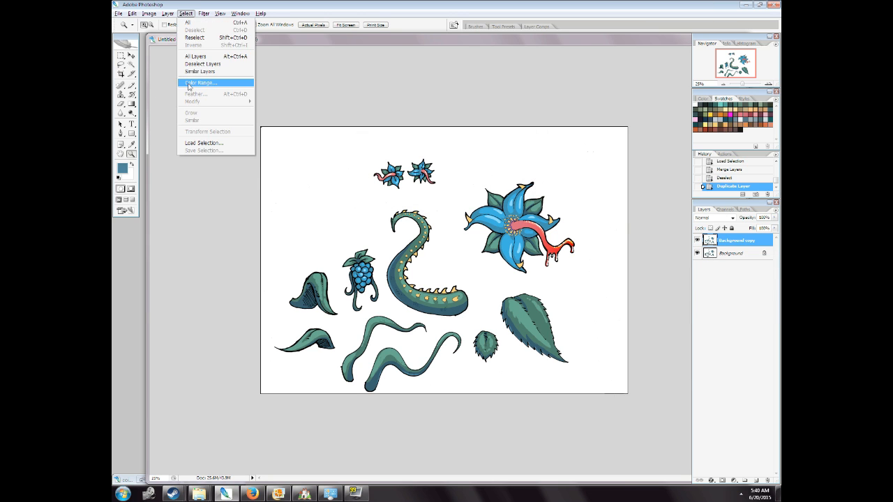
left_click(202, 84)
left_click(502, 161)
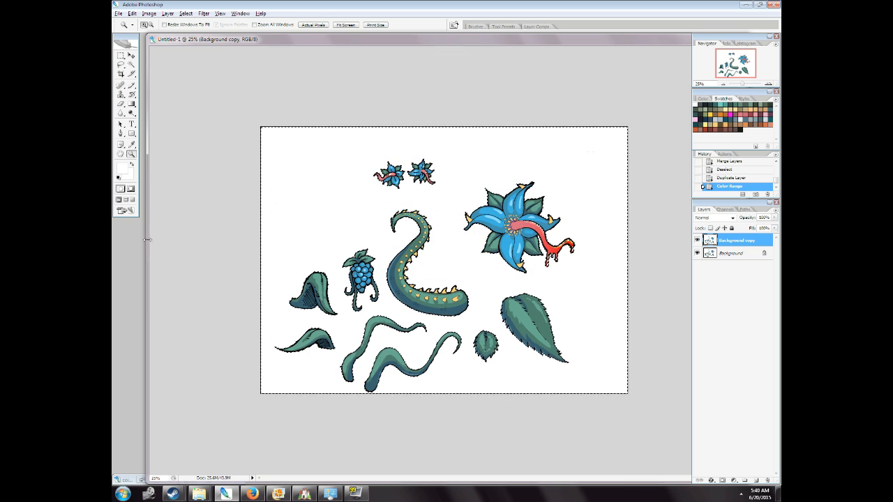
key("Delete")
Replace the current selection with the entire Background layer and clear it to plain white.
left_click(739, 254)
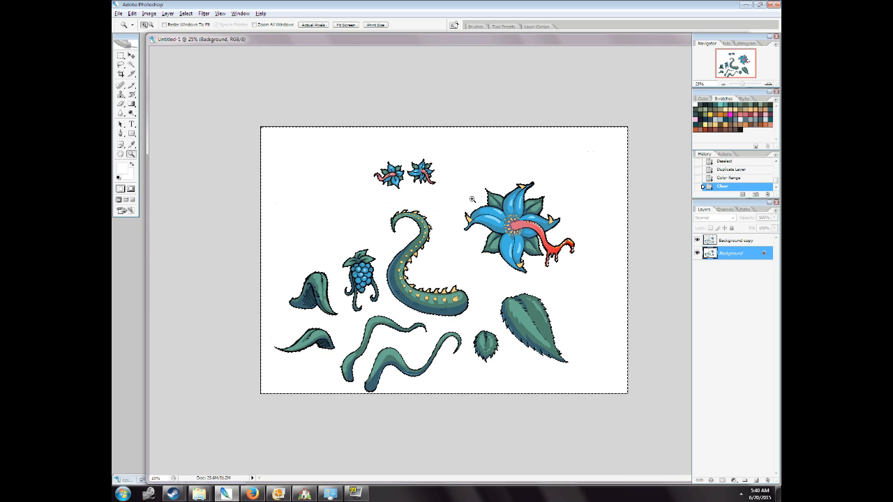
left_click(186, 14)
left_click(186, 24)
left_click(186, 13)
left_click(199, 30)
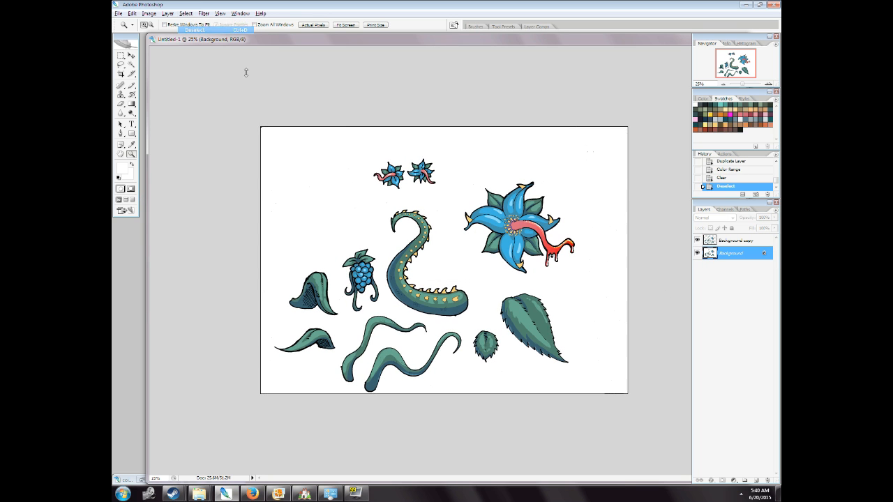
left_click(186, 14)
left_click(191, 22)
key("Delete")
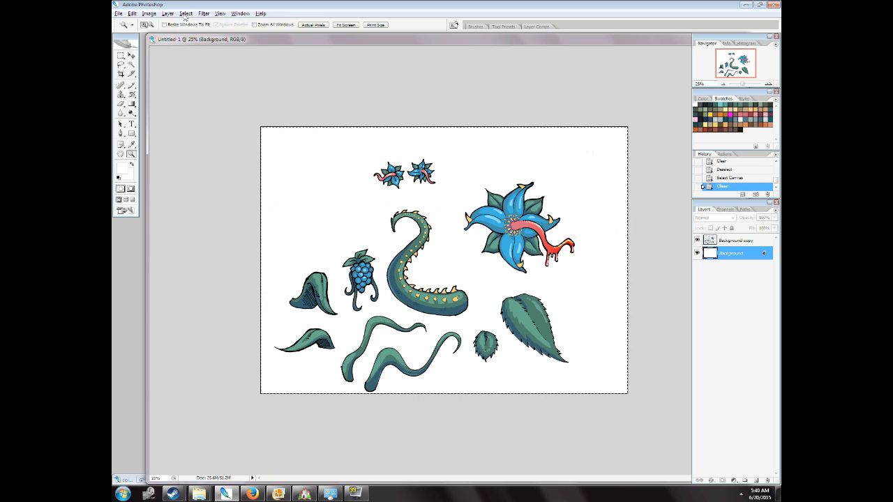
Add a new layer above the Background and pencil magenta behind the highlights along the upper part of the large flower's tongue.
left_click(186, 15)
left_click(759, 422)
left_click(756, 480)
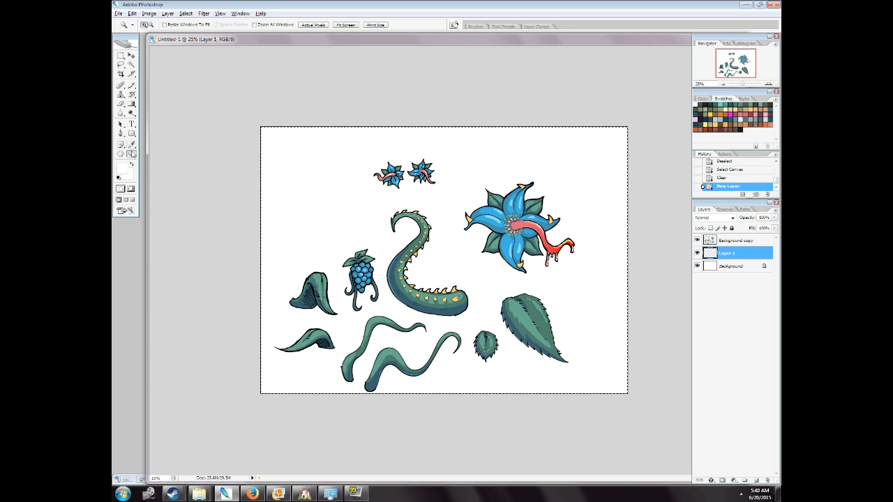
left_click_drag(580, 292, 465, 194)
key("b")
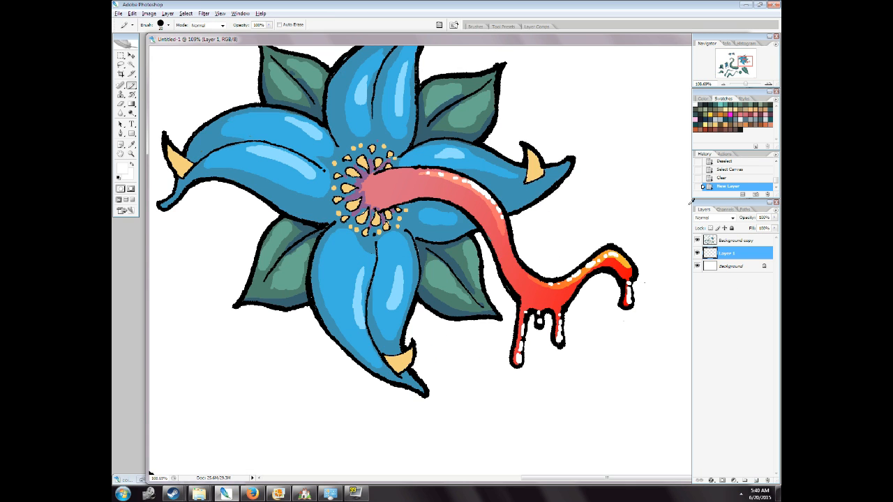
left_click(730, 117)
mouse_move(422, 175)
left_mouse_down()
mouse_move(457, 182)
mouse_move(497, 212)
left_mouse_up()
key("bracketleft")
key("bracketleft")
Paint magenta behind the highlights at the large flower's tongue tip and in its hanging drips.
mouse_move(548, 288)
left_mouse_down()
mouse_move(526, 279)
mouse_move(597, 241)
left_mouse_up()
left_click_drag(604, 272, 606, 296)
left_click_drag(534, 311, 537, 330)
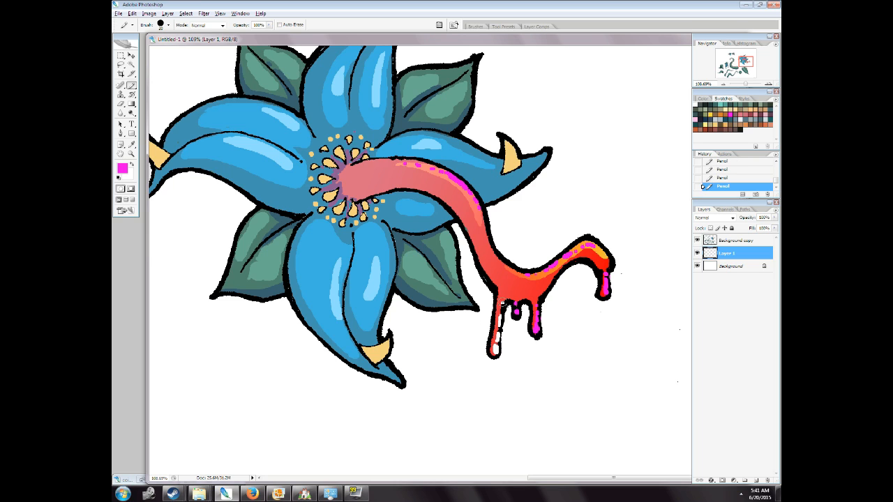
left_click_drag(502, 304, 495, 354)
Paint magenta behind the tongue highlights of the two small flowers using a smaller pencil size.
left_click_drag(236, 270, 641, 337)
left_click_drag(368, 287, 397, 478)
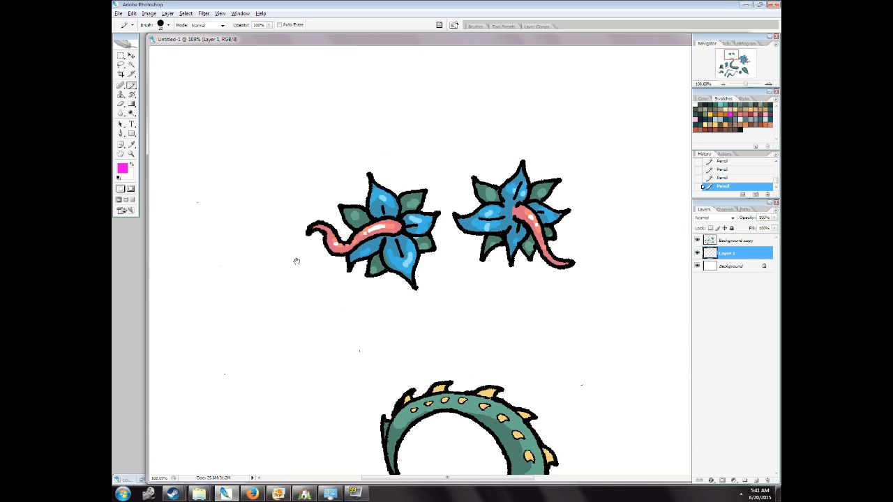
left_click_drag(298, 261, 261, 257)
mouse_move(388, 439)
left_mouse_down()
mouse_move(417, 377)
mouse_move(407, 401)
left_mouse_up()
key("bracketleft")
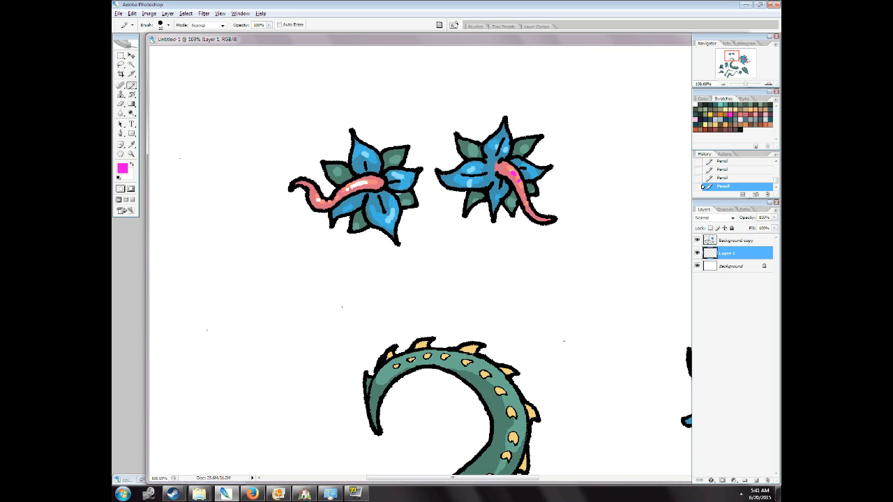
left_click_drag(346, 189, 369, 180)
left_click_drag(338, 325, 393, 55)
Lock Layer 1's transparent pixels, deselect everything, and fill the magenta marks with white as the foreground color.
left_click(131, 154)
right_click(289, 193)
left_click(298, 198)
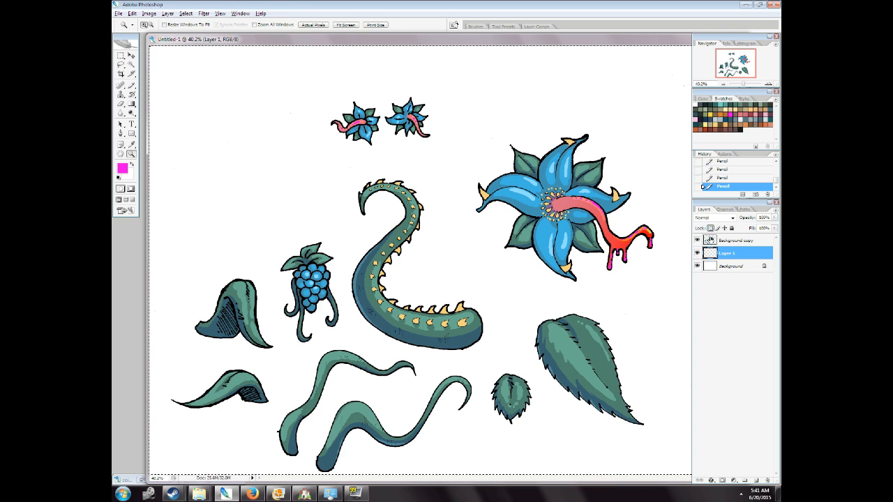
left_click(710, 229)
left_click(186, 13)
left_click(199, 30)
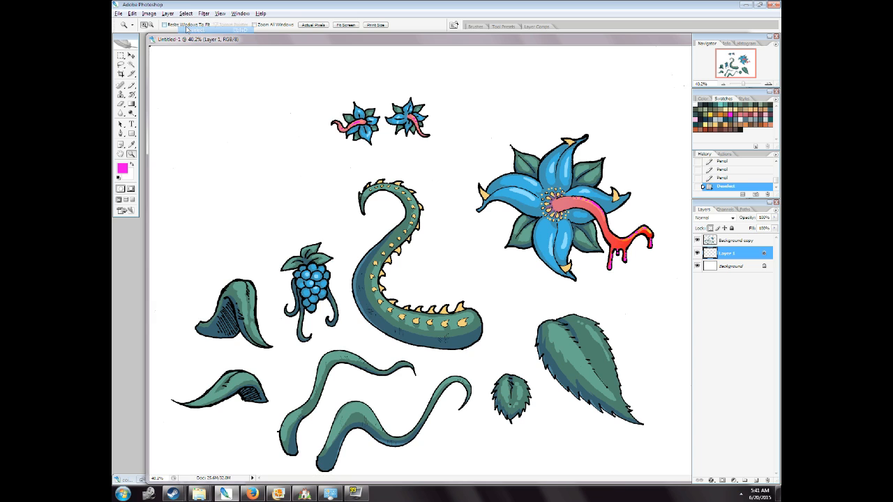
left_click(119, 179)
left_click(132, 165)
left_click(132, 13)
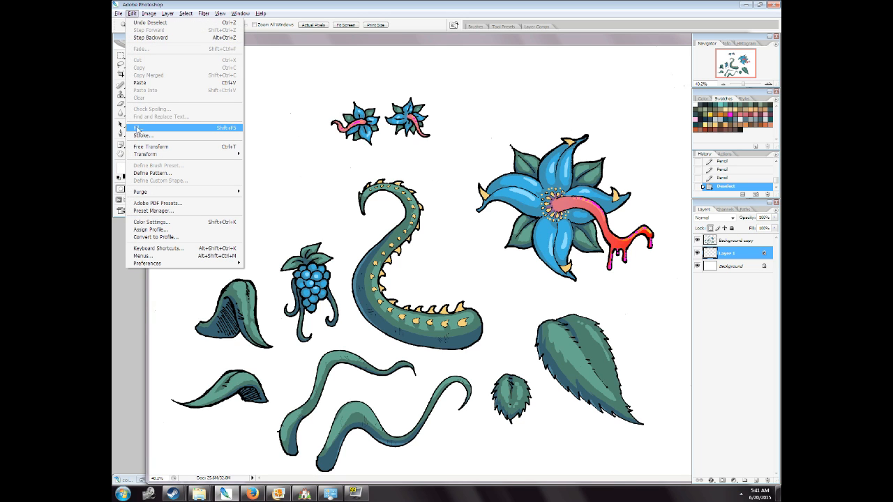
left_click(137, 128)
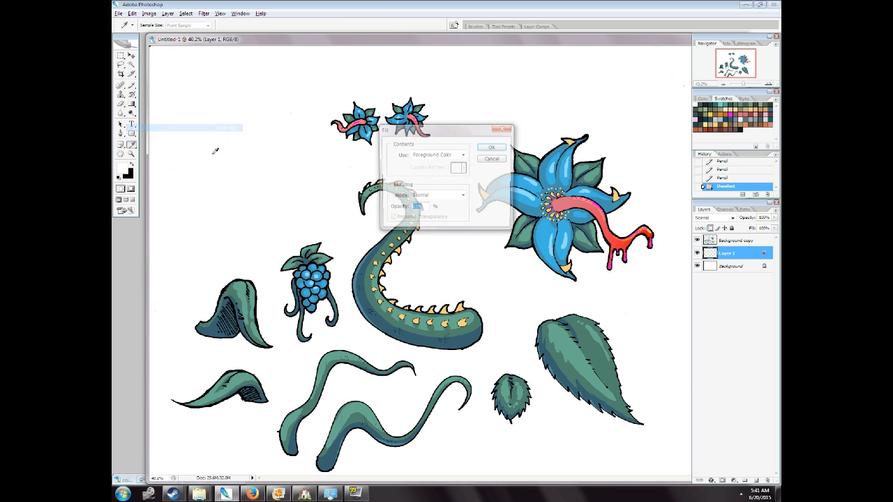
left_click(491, 151)
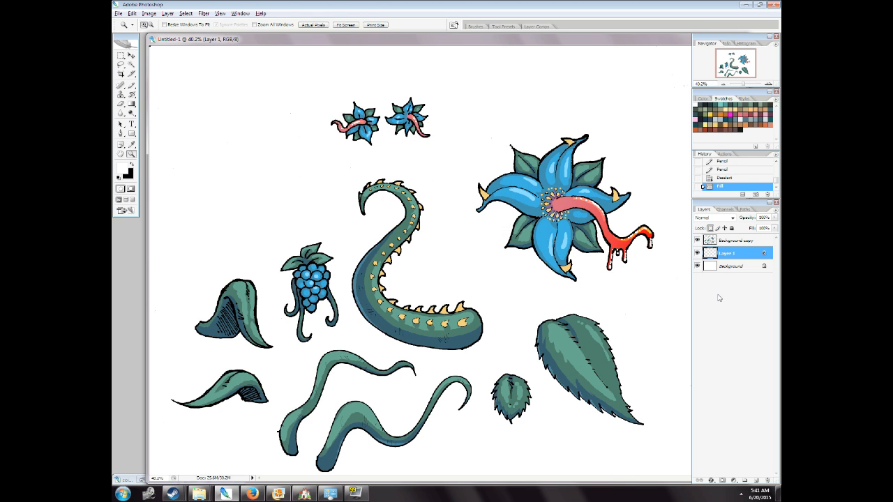
Merge Layer 1 with the Background copy layer and load the merged artwork's outline as a selection.
key("ctrl+e")
key("ctrl+minus")
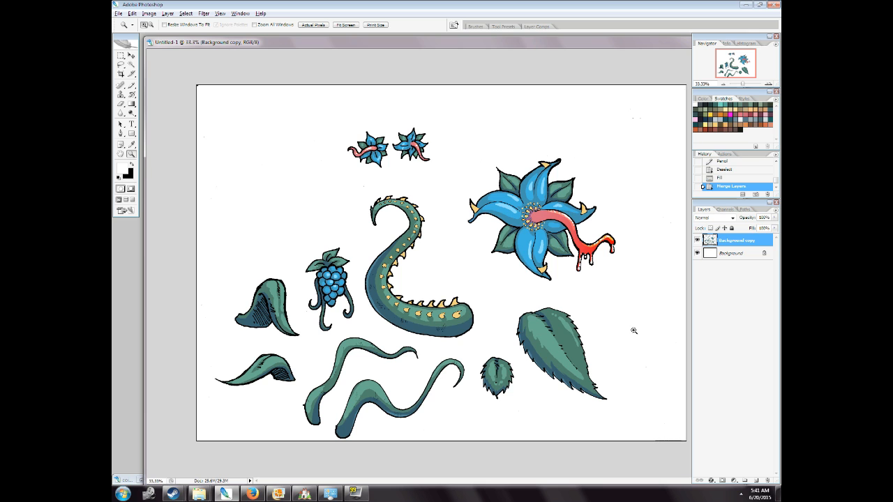
left_click(710, 241, "ctrl")
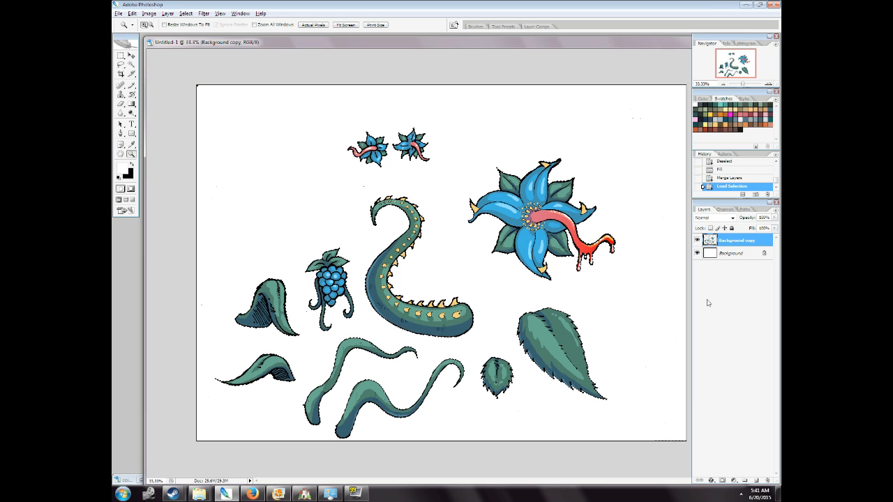
left_click(708, 242, "ctrl")
Hide the white Background layer and create a new layer above the artwork, keeping the outline selected.
left_click(696, 254)
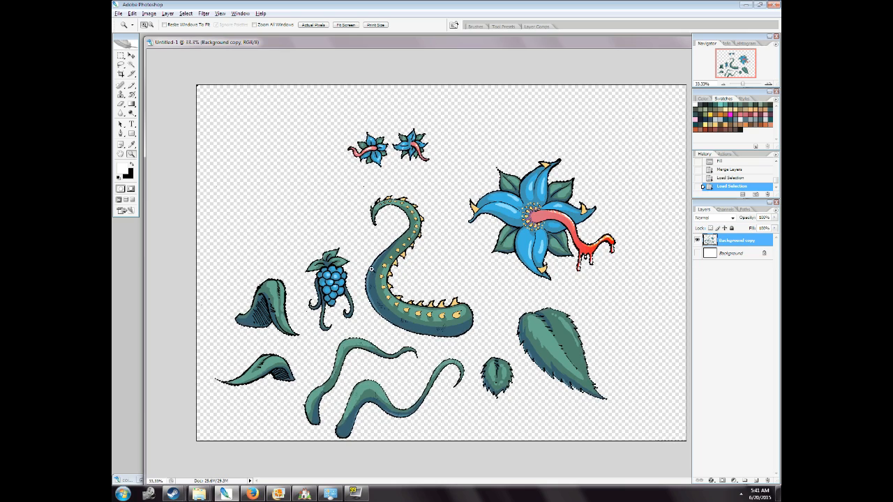
left_click(722, 243, "ctrl")
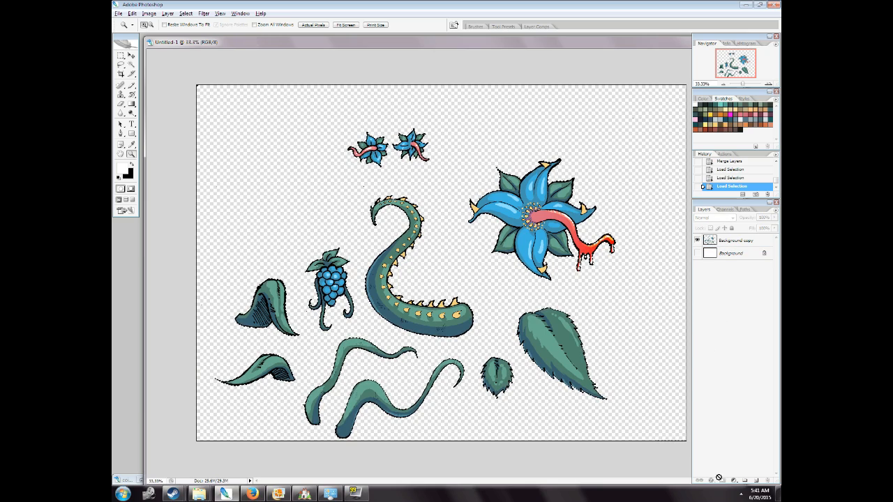
left_click(757, 479)
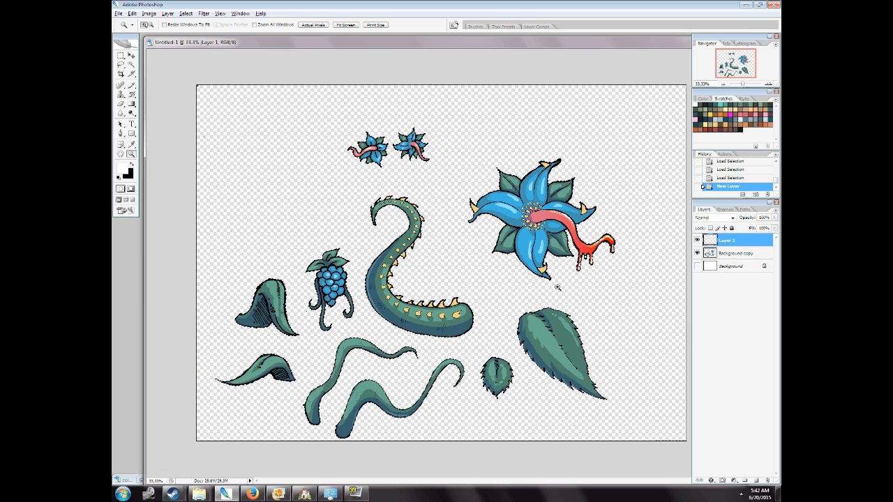
Pencil jagged yellow stripes across the upper half of the large serrated leaf.
left_click_drag(505, 291, 618, 428)
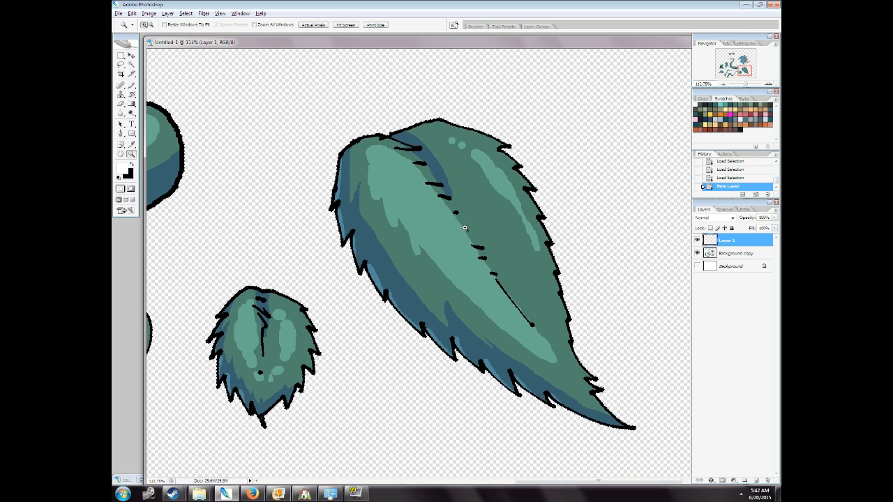
left_click(711, 114)
left_click(131, 85)
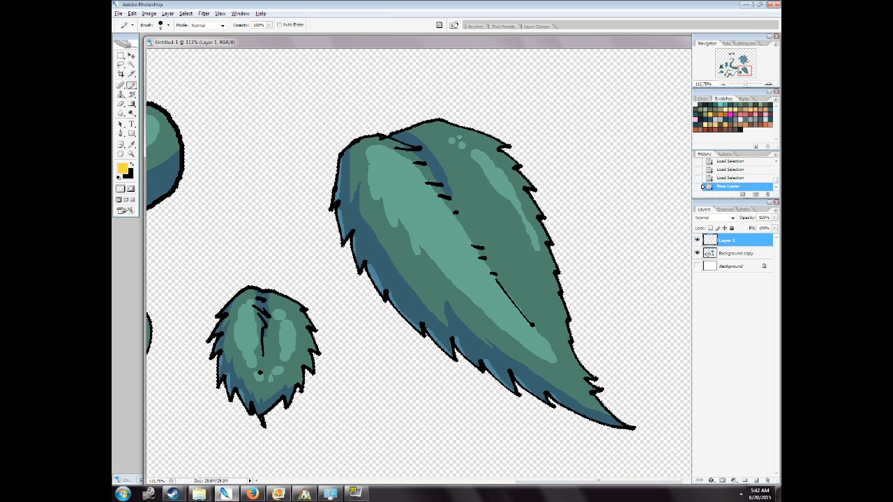
mouse_move(477, 140)
left_mouse_down()
mouse_move(429, 153)
mouse_move(435, 173)
mouse_move(406, 160)
mouse_move(367, 172)
left_mouse_up()
mouse_move(368, 212)
left_mouse_down()
mouse_move(389, 187)
mouse_move(422, 197)
mouse_move(451, 194)
mouse_move(463, 175)
left_mouse_up()
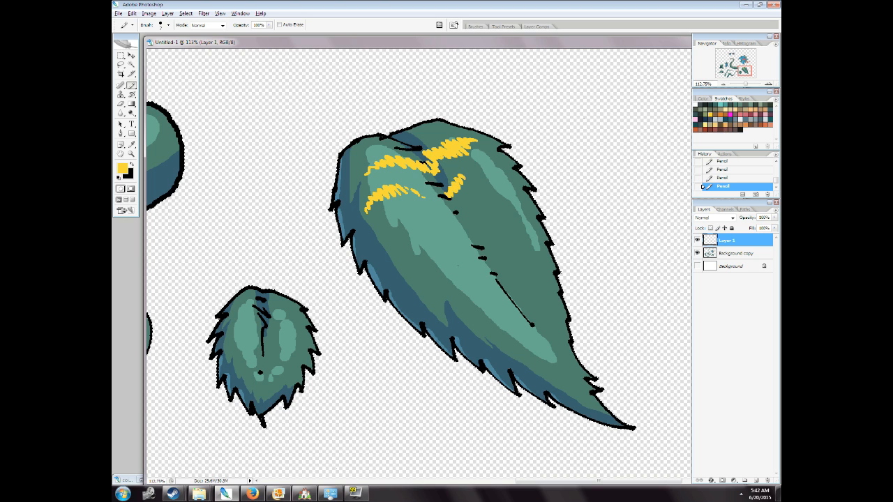
mouse_move(509, 194)
left_mouse_down()
mouse_move(466, 234)
mouse_move(445, 220)
mouse_move(396, 233)
left_mouse_up()
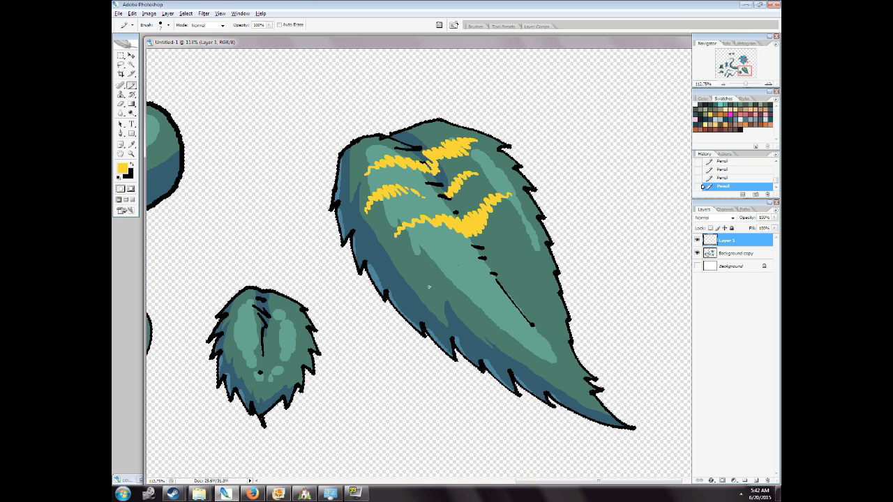
Continue the jagged yellow stripes down the lower half of the large leaf to its tip.
left_click(417, 271)
left_click_drag(416, 270, 449, 249)
left_click(486, 253)
mouse_move(500, 238)
left_mouse_down()
mouse_move(521, 222)
mouse_move(542, 258)
mouse_move(506, 265)
mouse_move(505, 284)
mouse_move(464, 264)
mouse_move(441, 283)
mouse_move(443, 309)
mouse_move(469, 293)
left_mouse_up()
left_click_drag(522, 314, 538, 286)
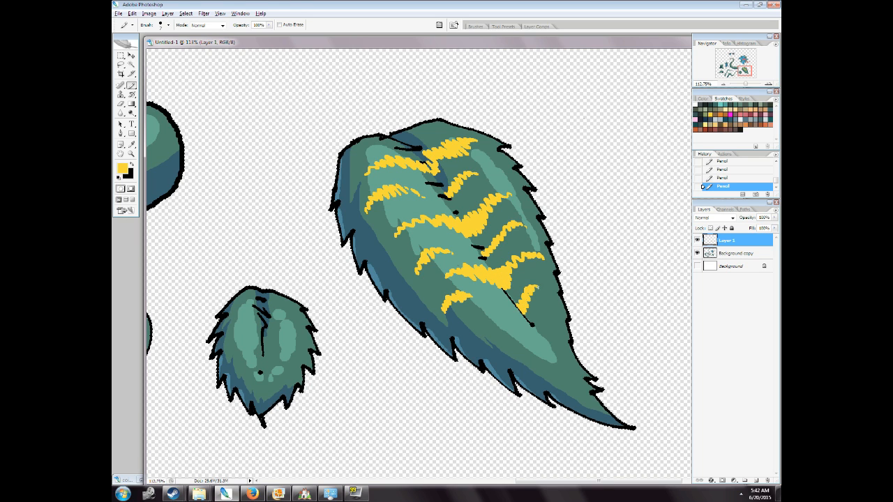
mouse_move(502, 349)
left_mouse_down()
mouse_move(549, 325)
mouse_move(551, 351)
mouse_move(540, 350)
mouse_move(537, 373)
left_mouse_up()
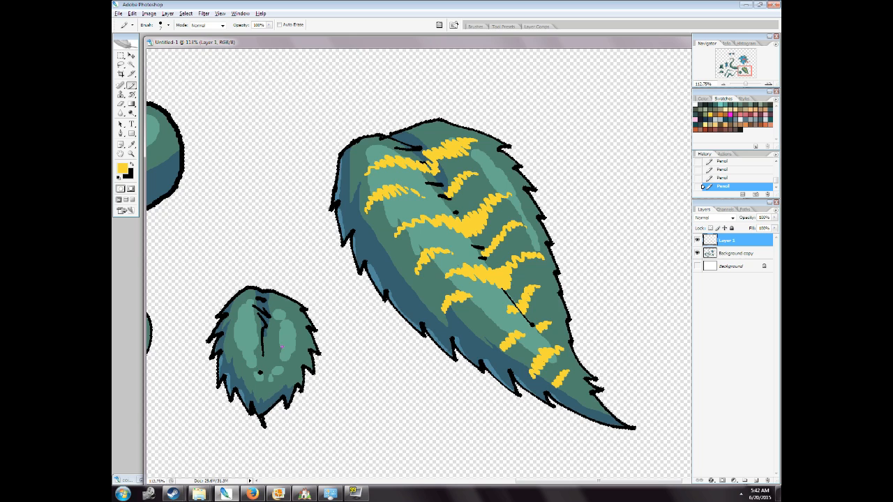
Paint matching yellow stripes across the small serrated leaf.
left_click_drag(332, 431, 562, 375)
mouse_move(488, 250)
left_mouse_down()
mouse_move(491, 261)
mouse_move(464, 248)
left_mouse_up()
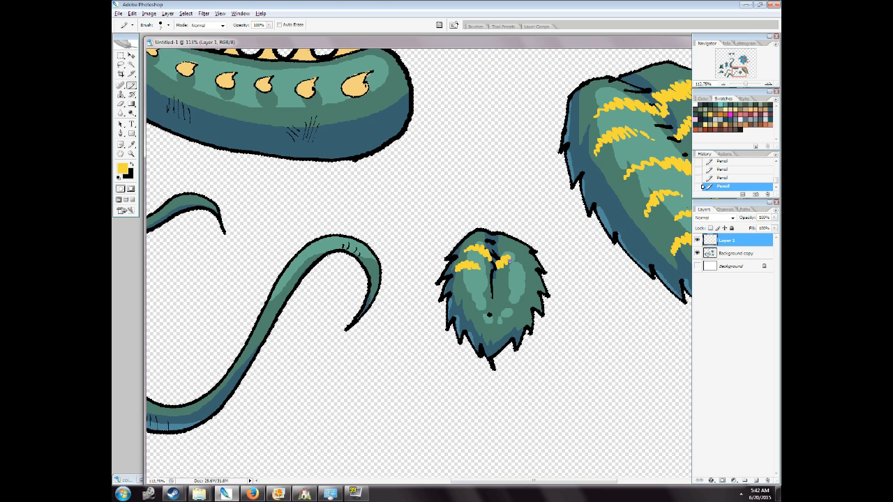
mouse_move(527, 286)
left_mouse_down()
mouse_move(504, 282)
mouse_move(494, 300)
mouse_move(481, 283)
mouse_move(464, 283)
left_mouse_up()
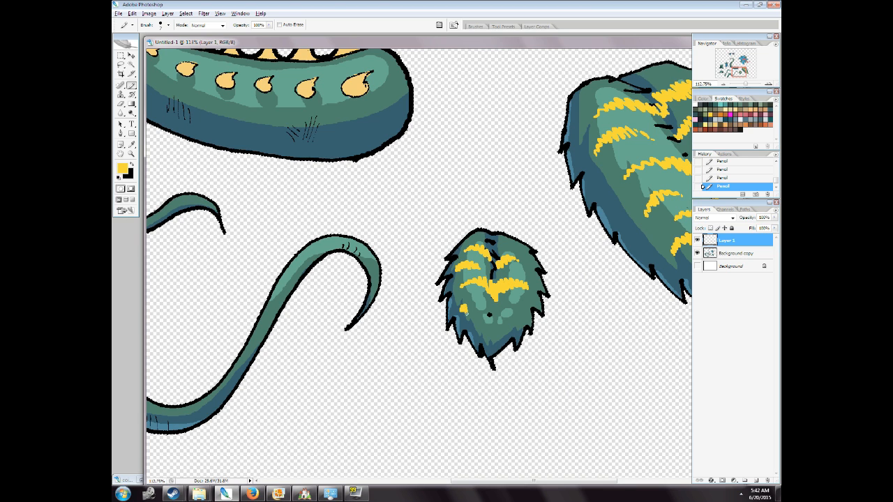
mouse_move(493, 318)
left_mouse_down()
mouse_move(511, 315)
mouse_move(484, 336)
left_mouse_up()
Paint short yellow stripes down the outer face of the tall folded leaf beside the berry cluster.
left_click_drag(407, 283, 552, 416)
left_click_drag(395, 311, 704, 328)
left_click_drag(373, 333, 589, 348)
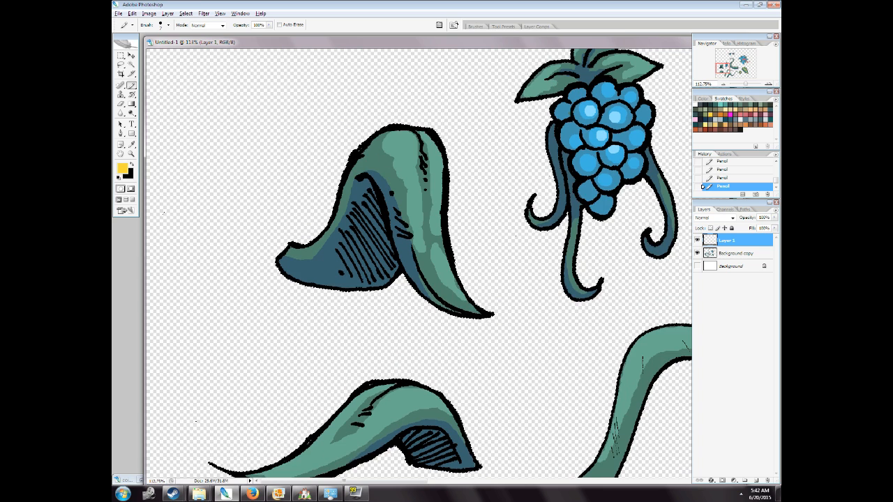
left_click_drag(403, 141, 388, 144)
left_click(408, 167)
mouse_move(420, 180)
left_mouse_down()
mouse_move(424, 202)
mouse_move(419, 185)
mouse_move(409, 192)
mouse_move(440, 204)
mouse_move(414, 227)
mouse_move(438, 239)
left_mouse_up()
left_click(426, 148)
left_click(426, 220)
Paint yellow stripes along the low curled leaf, from its arched top toward the pointed tip.
left_click_drag(354, 280, 354, 109)
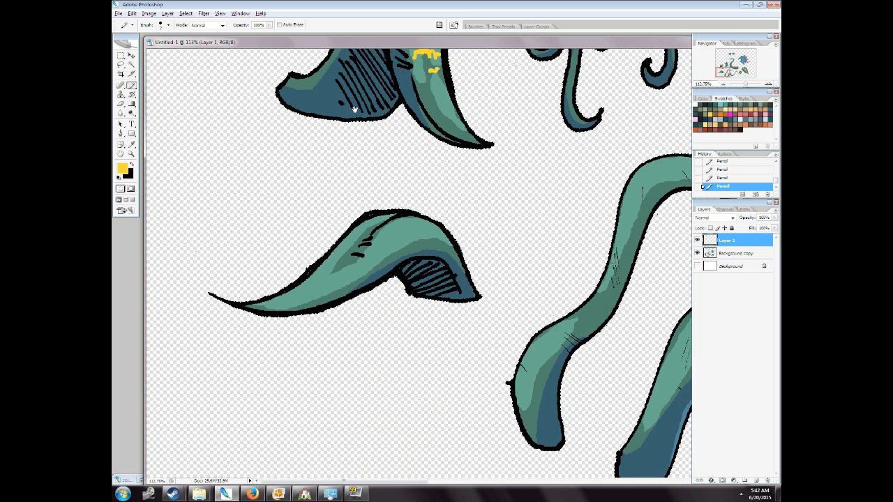
left_click_drag(432, 239, 412, 221)
left_click_drag(357, 219, 388, 217)
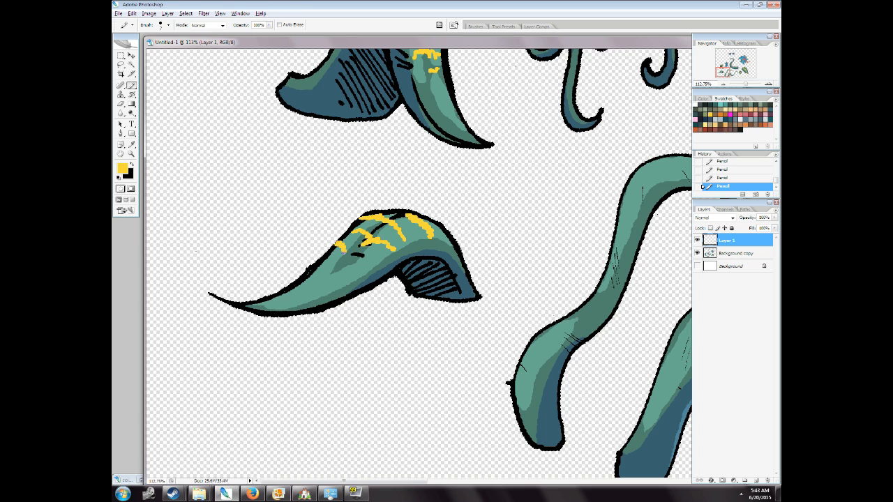
mouse_move(361, 256)
left_mouse_down()
mouse_move(313, 271)
mouse_move(328, 282)
mouse_move(298, 281)
mouse_move(292, 302)
left_mouse_up()
left_click(325, 258)
Deselect everything and change the yellow stripe layer's blending mode to Linear Burn.
left_click(131, 153)
right_click(206, 188)
left_click(211, 195)
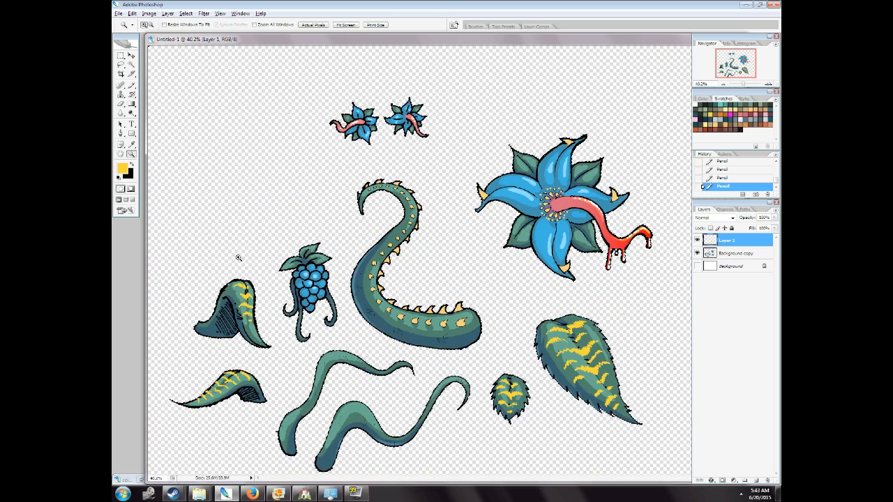
left_click(235, 253, "alt")
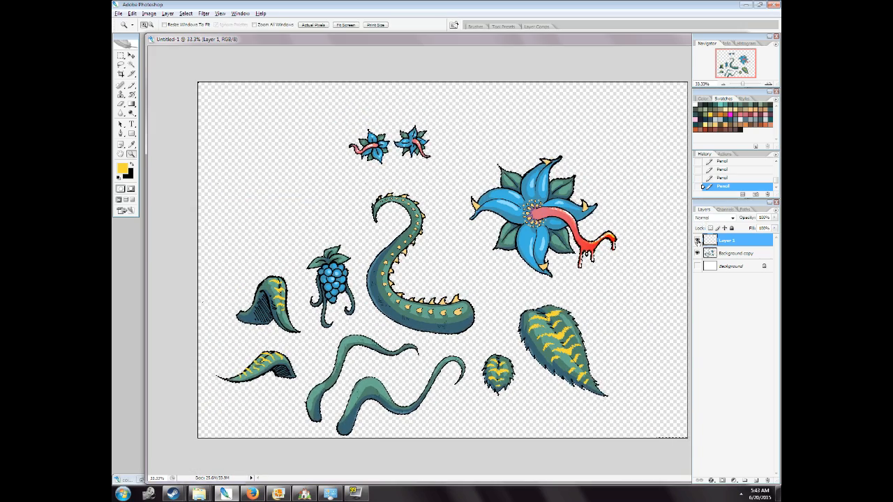
left_click(186, 13)
left_click(192, 31)
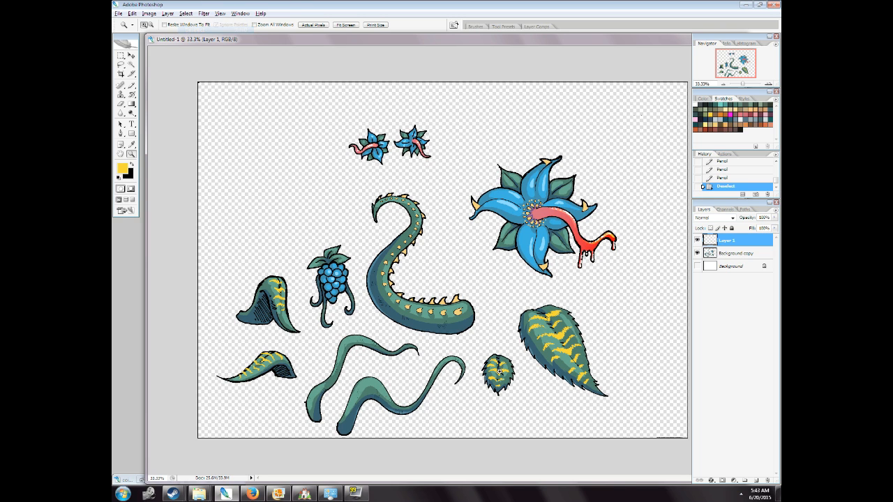
left_click(702, 220)
left_click(701, 221)
key("Down")
key("Down")
key("Down")
key("Down")
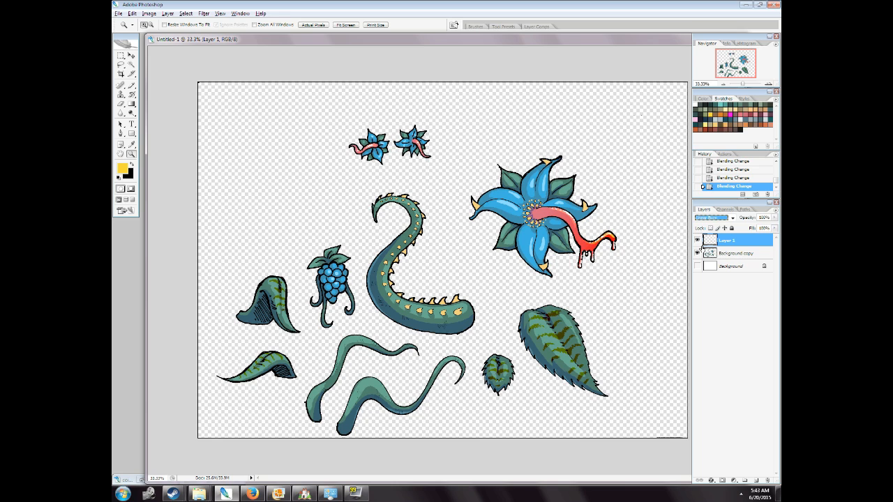
Set the yellow stripe layer to Overlay blending at 50% opacity and merge it with the Background copy layer.
key("Down")
key("Down")
key("Down")
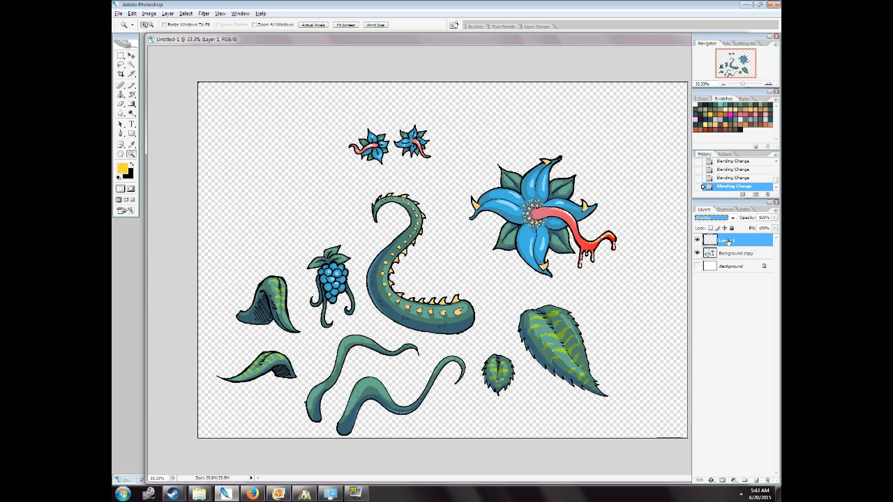
key("Tab")
type("50")
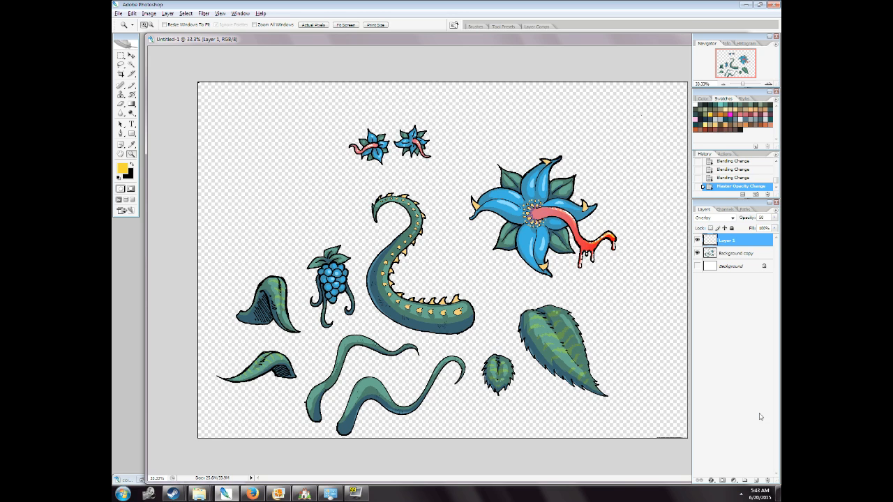
left_click(719, 255, "shift")
key("ctrl+e")
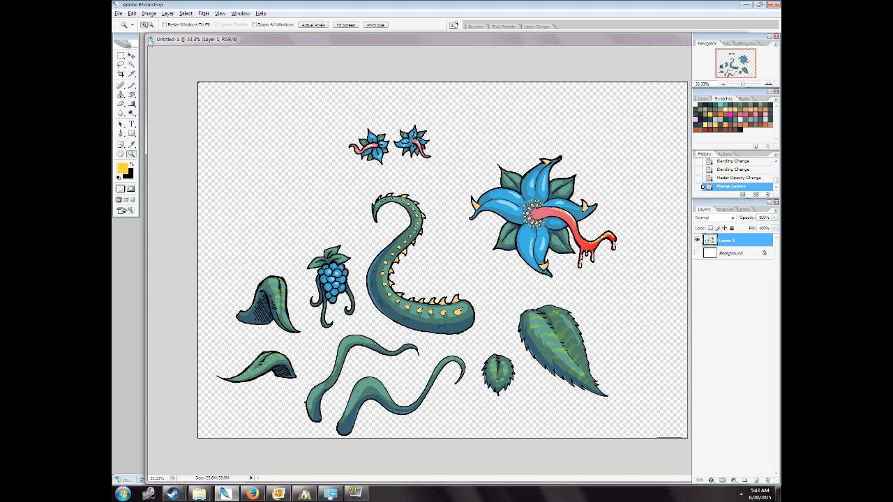
Save the plant parts document to the Desktop as Untitled-1.psd in Photoshop format with maximized compatibility.
left_click_drag(146, 35, 168, 39)
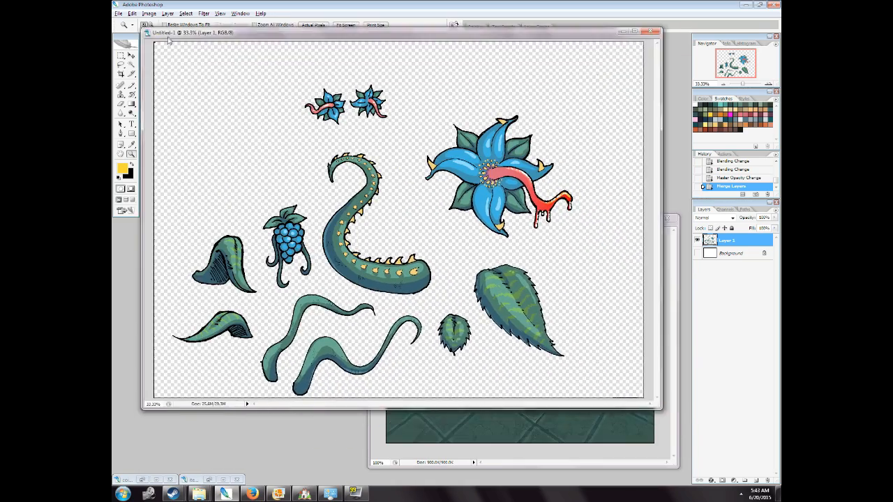
left_click(118, 13)
left_click(139, 104)
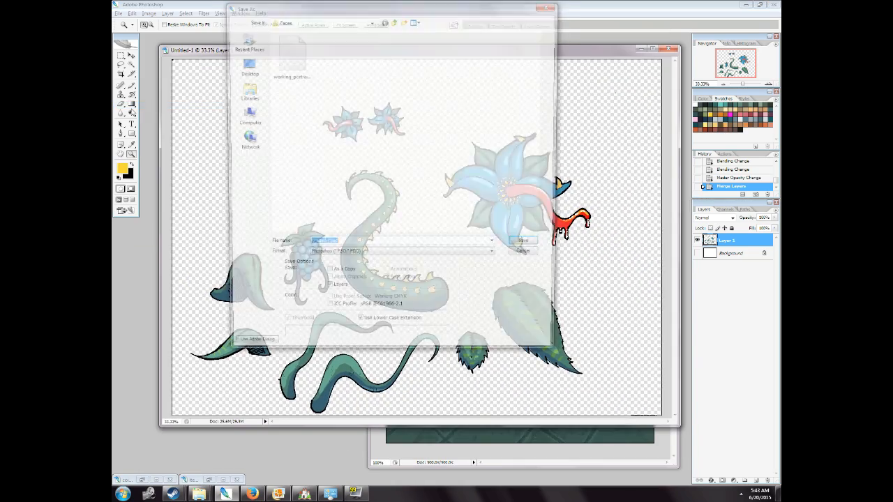
left_click(394, 21)
left_click(246, 67)
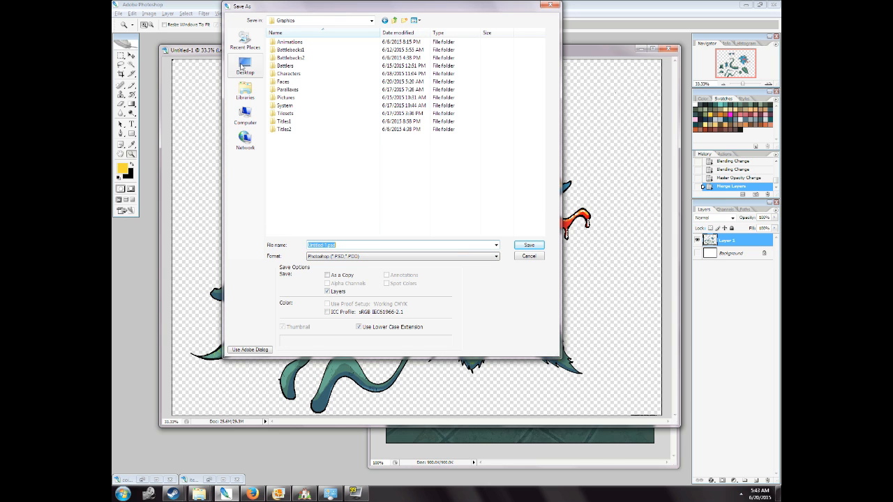
left_click(527, 248)
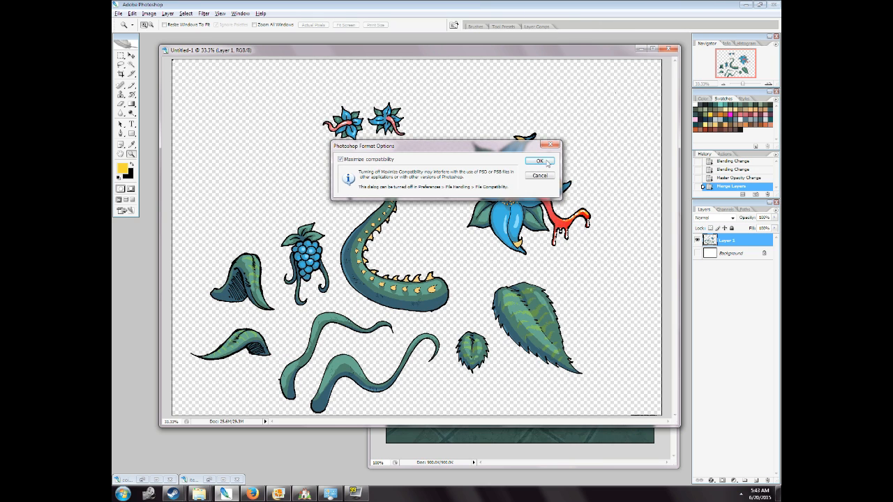
left_click(539, 161)
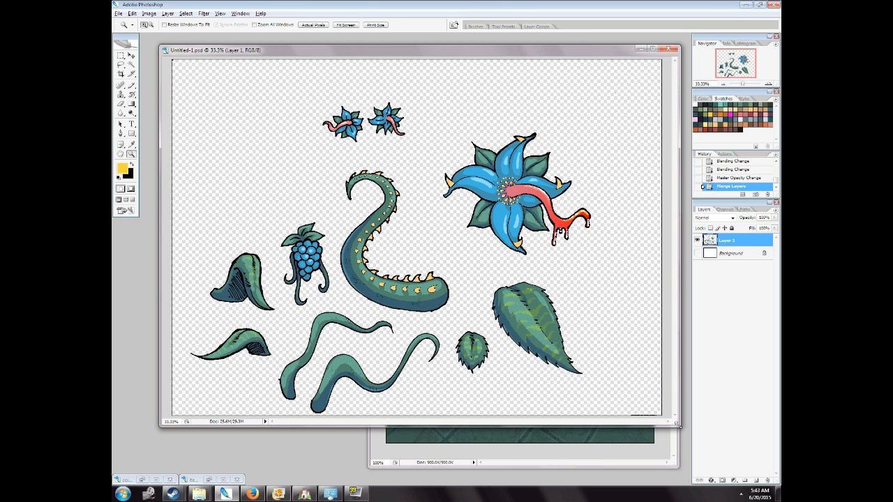
Show the whole plant parts sheet at 16.67% in a smaller document window, arranged beside the BB001.png background.
left_click_drag(676, 424, 416, 279)
left_click_drag(432, 220, 440, 229)
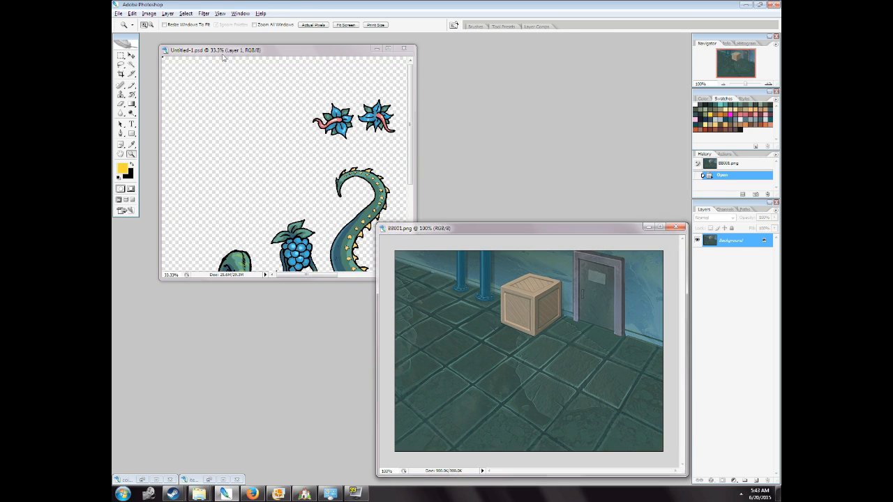
left_click_drag(205, 49, 193, 36)
left_click_drag(406, 270, 505, 394)
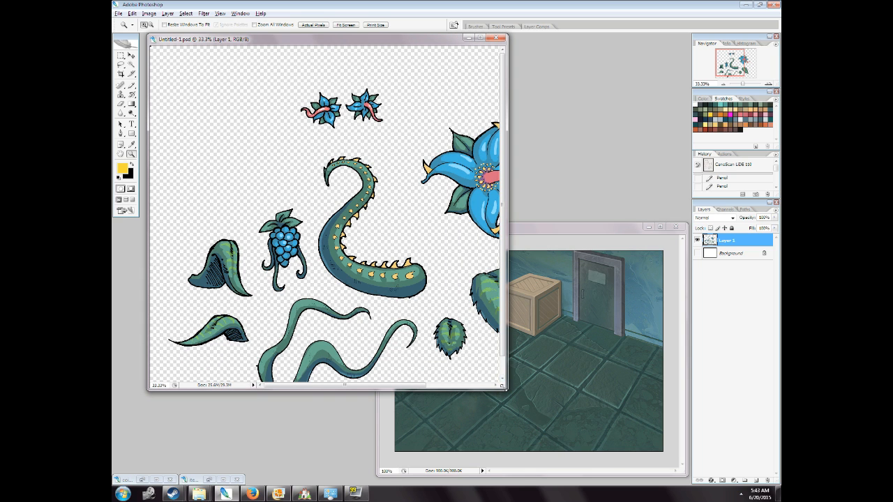
left_click_drag(506, 389, 514, 410)
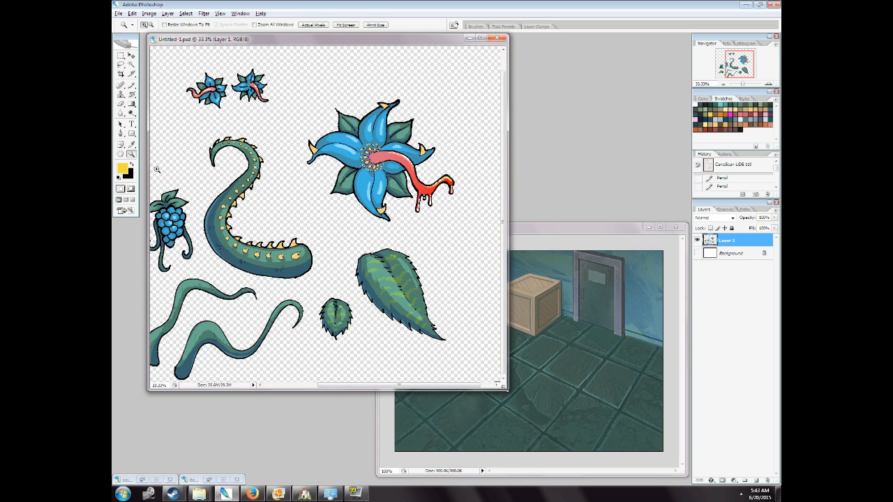
left_click(275, 232, "alt")
left_click(276, 232, "alt")
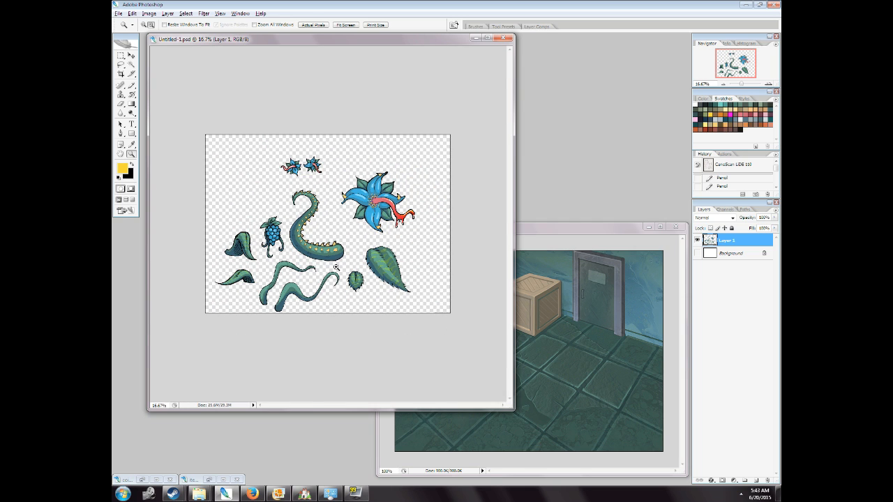
left_click_drag(511, 409, 431, 282)
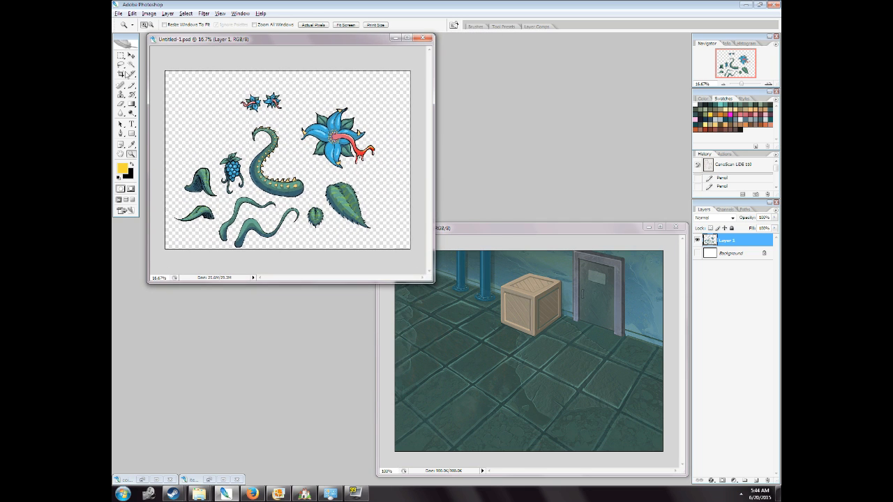
Add a new layer to BB001.png and lasso the spiked tentacle in Untitled-1.psd.
key("l")
left_click(501, 230)
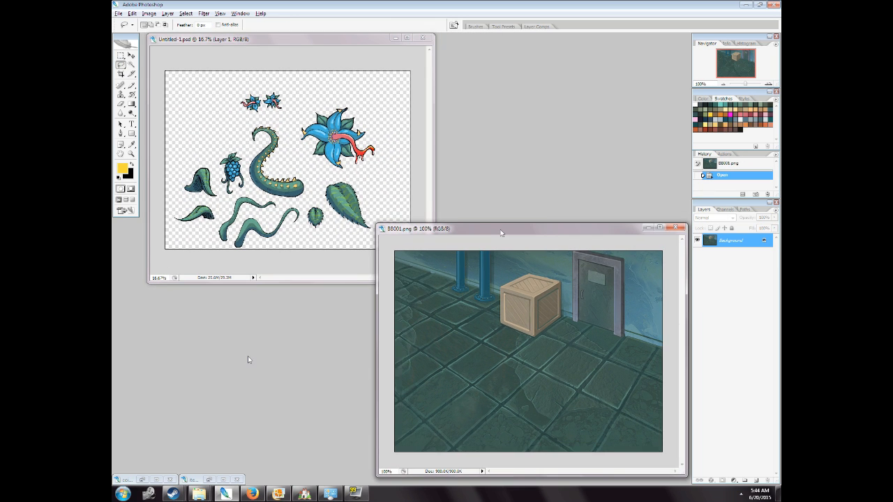
key("ctrl+alt+shift+n")
left_click(182, 40)
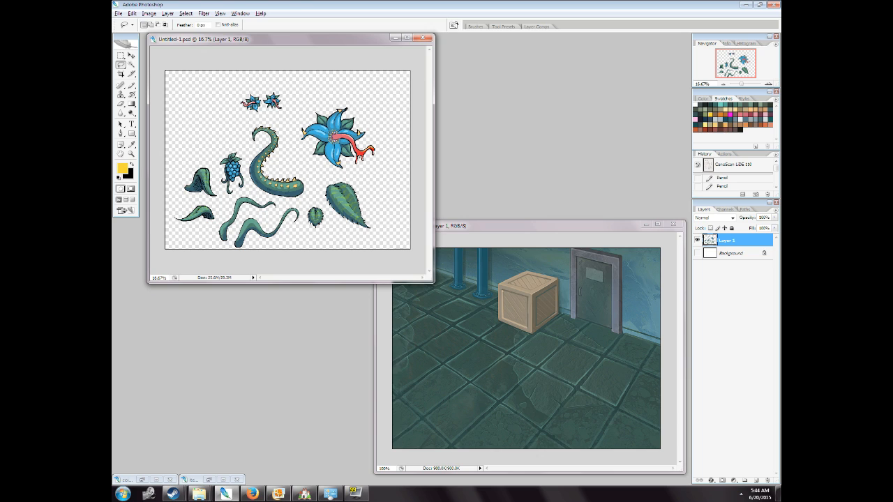
left_click_drag(296, 39, 297, 43)
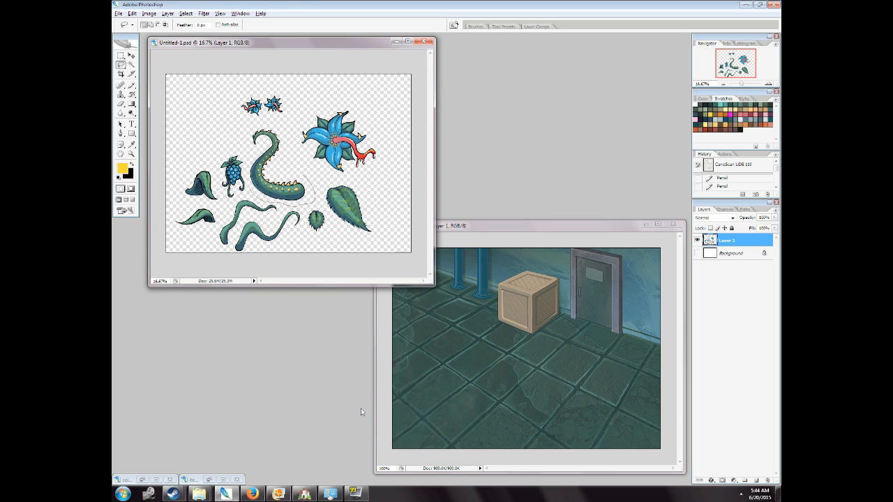
Paste the spiked tentacle into BB001.png and scale it down with Free Transform.
left_click(452, 226)
key("ctrl+v")
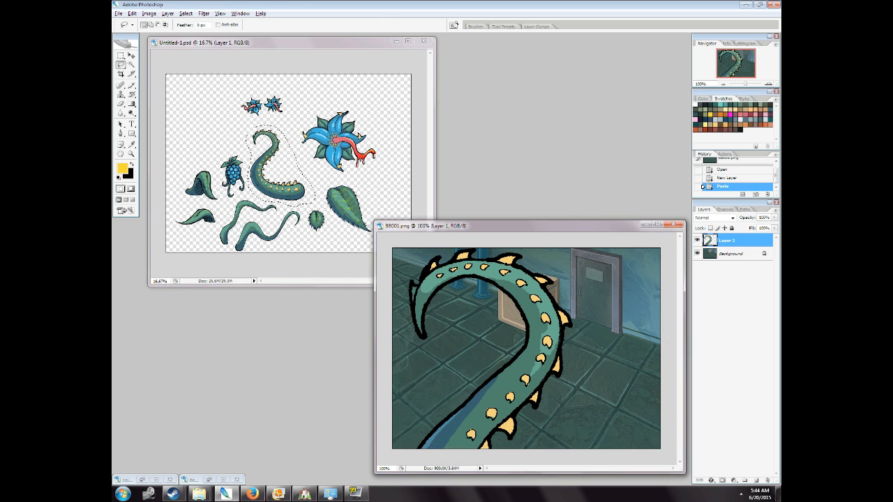
key("ctrl+t")
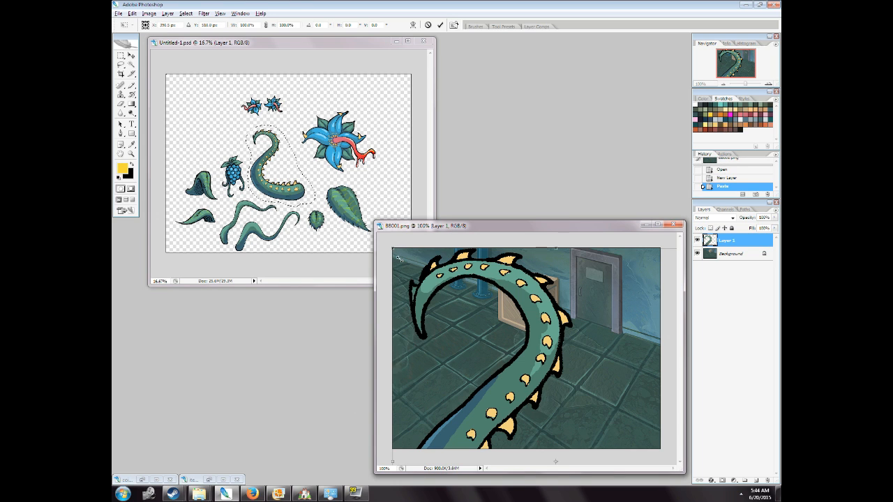
left_click_drag(395, 253, 530, 430)
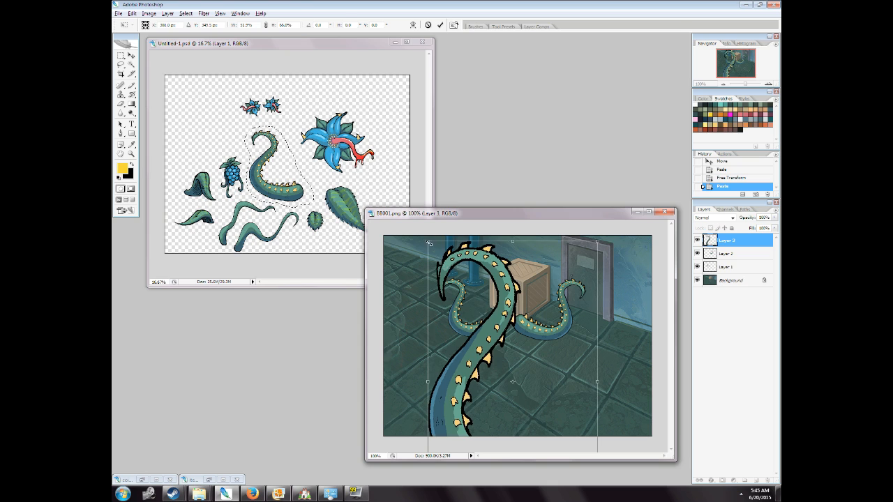
Shrink the third pasted tentacle, reshape it and place it upright between the two side tentacles.
left_click_drag(427, 242, 513, 293)
left_click_drag(535, 339, 497, 289)
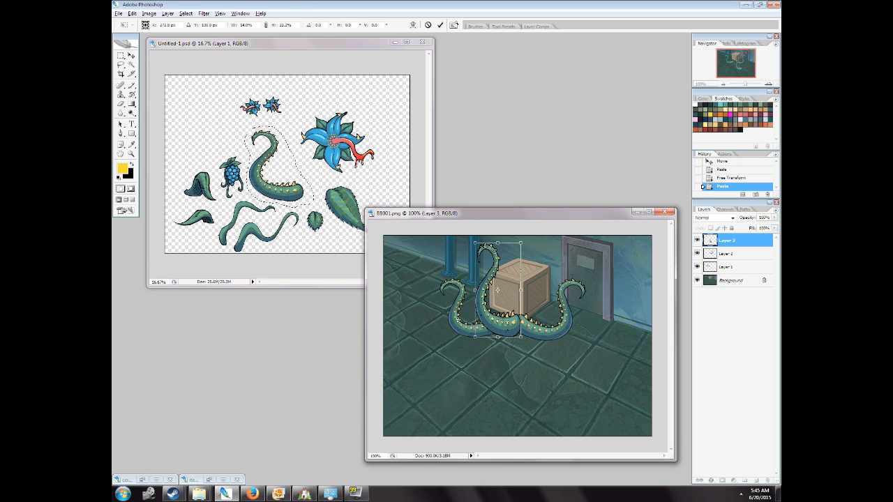
left_click_drag(458, 320, 451, 307)
left_click_drag(489, 325, 469, 321)
key("Return")
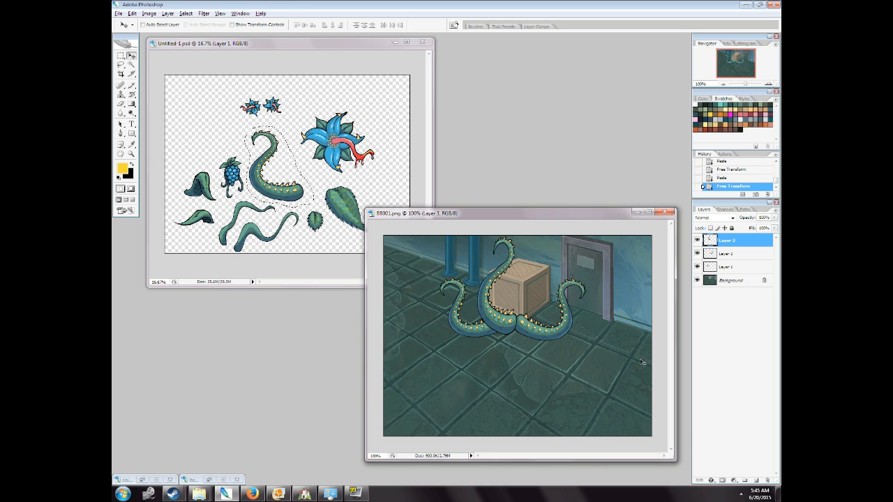
Merge the three tentacle layers and move the cluster down onto the tiled floor in front of the crate.
left_click(718, 267, "shift")
key("ctrl+e")
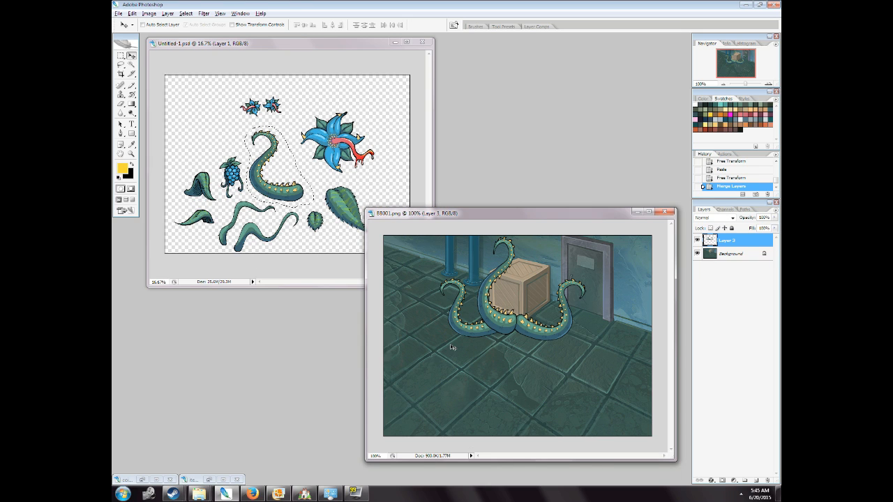
left_click_drag(436, 328, 446, 345)
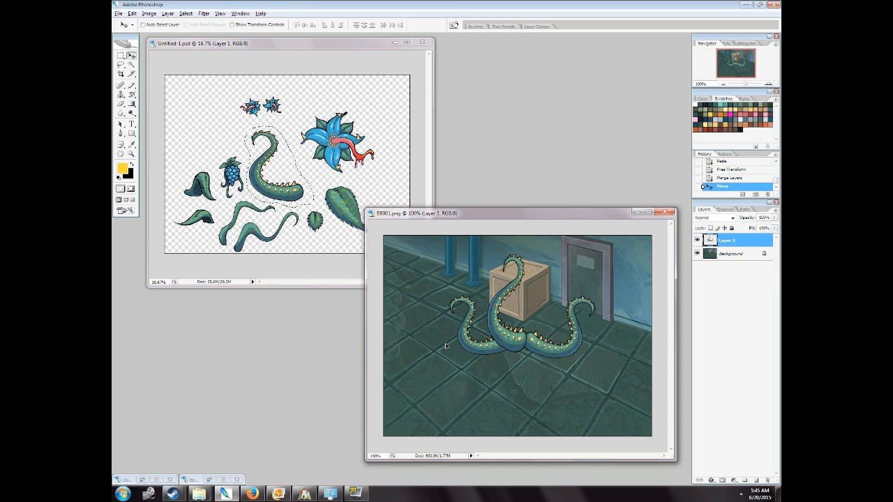
left_click(149, 14)
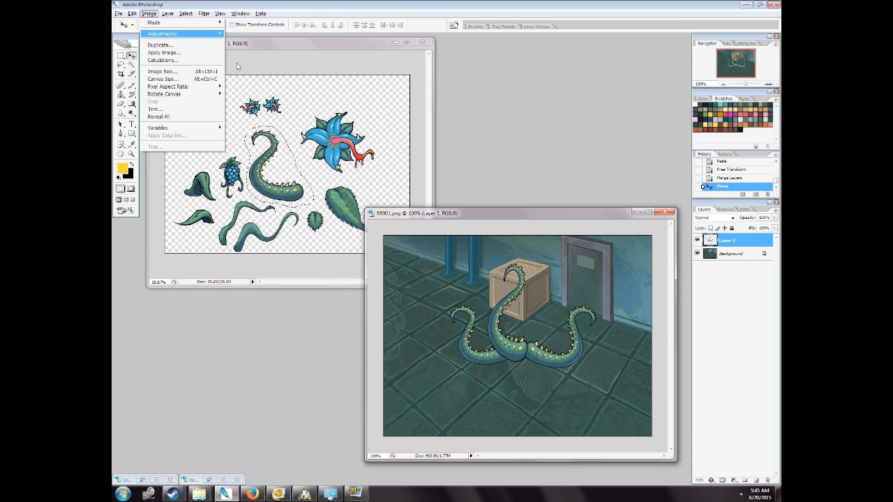
mouse_move(181, 33)
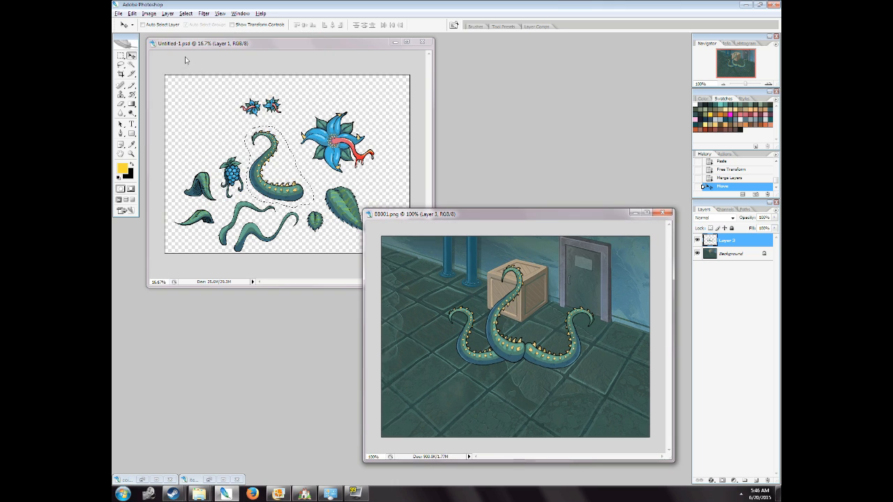
left_click(149, 16)
mouse_move(178, 33)
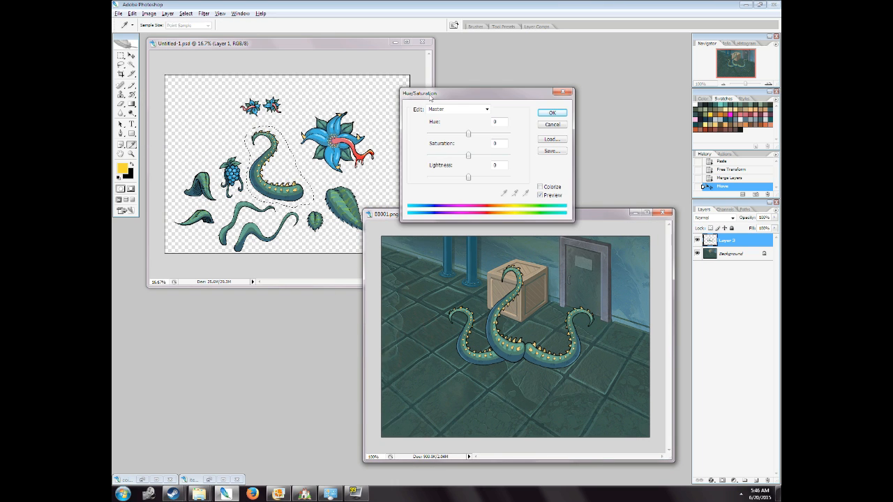
left_click_drag(428, 96, 206, 312)
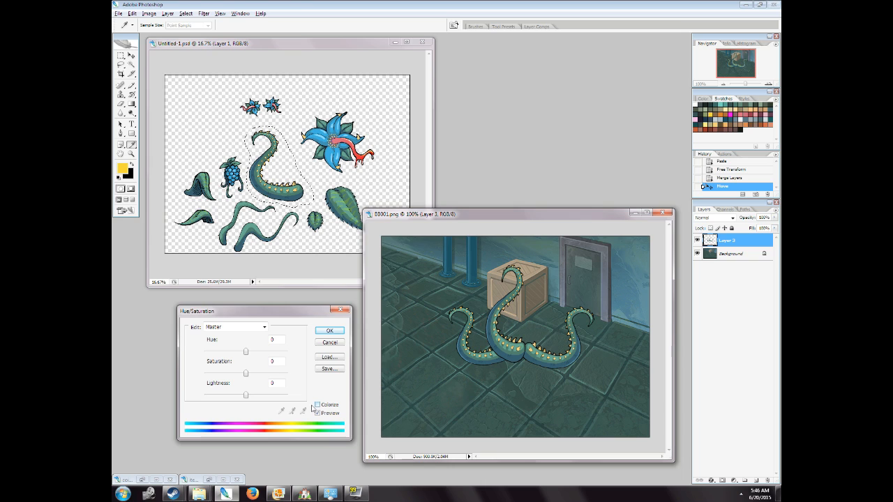
left_click_drag(245, 395, 241, 398)
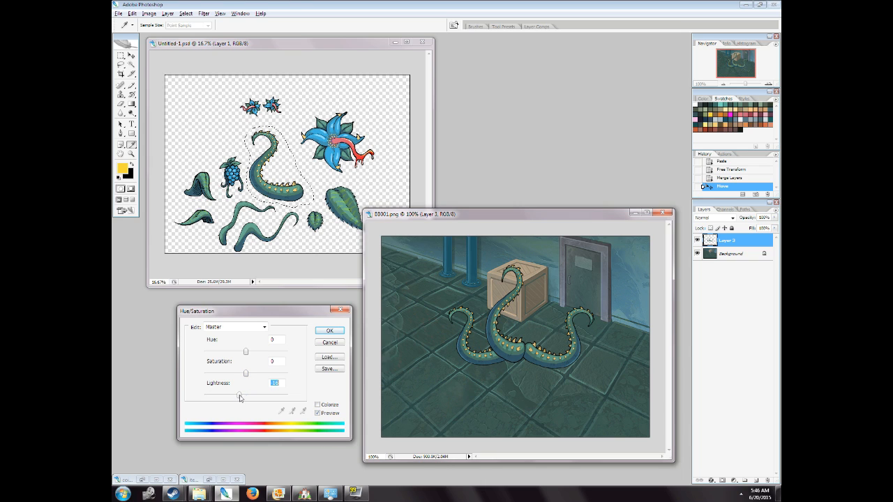
left_click_drag(247, 355, 245, 356)
left_click(318, 404)
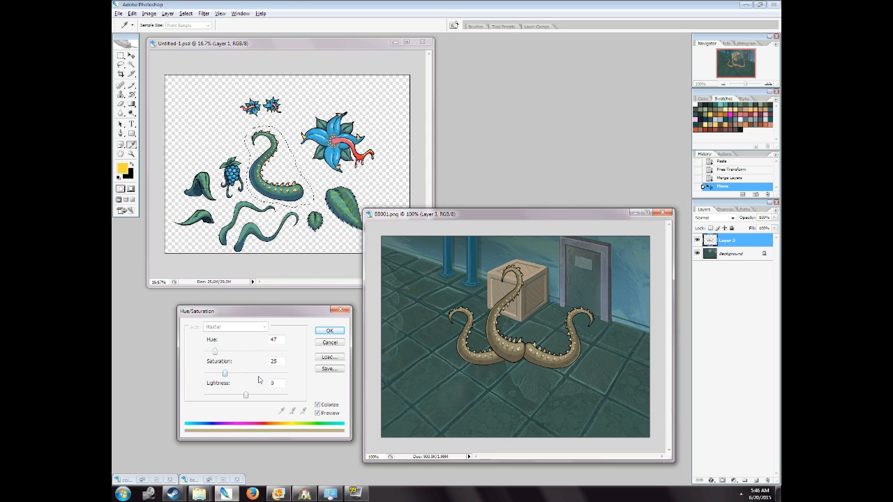
left_click(258, 375)
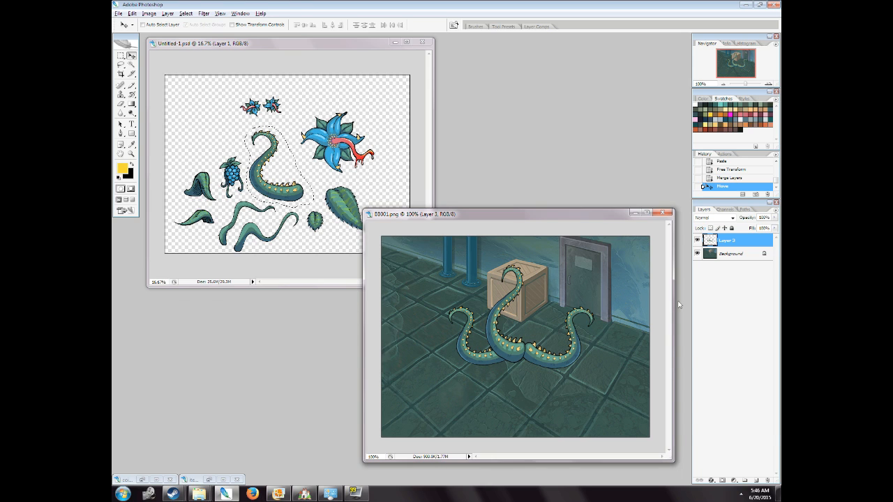
Duplicate the merged tentacle layer as Layer 3 copy within BB001.png.
right_click(725, 239)
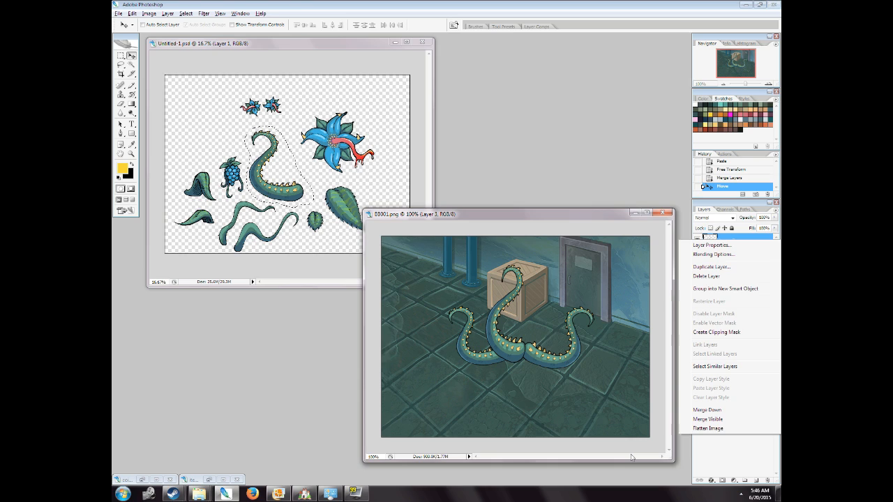
left_click(711, 267)
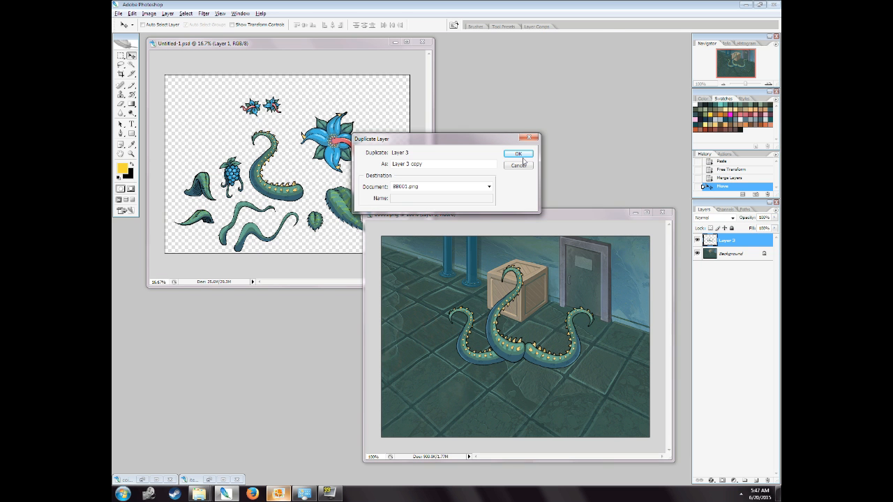
left_click(518, 153)
Colorize the duplicated tentacle layer in blue with Hue/Saturation, using a saturation of 69.
left_click(148, 13)
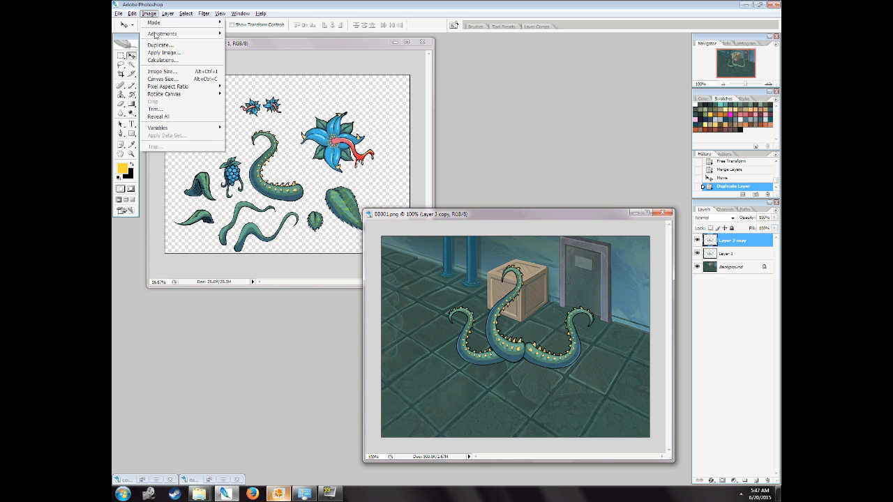
mouse_move(174, 34)
left_click(240, 91)
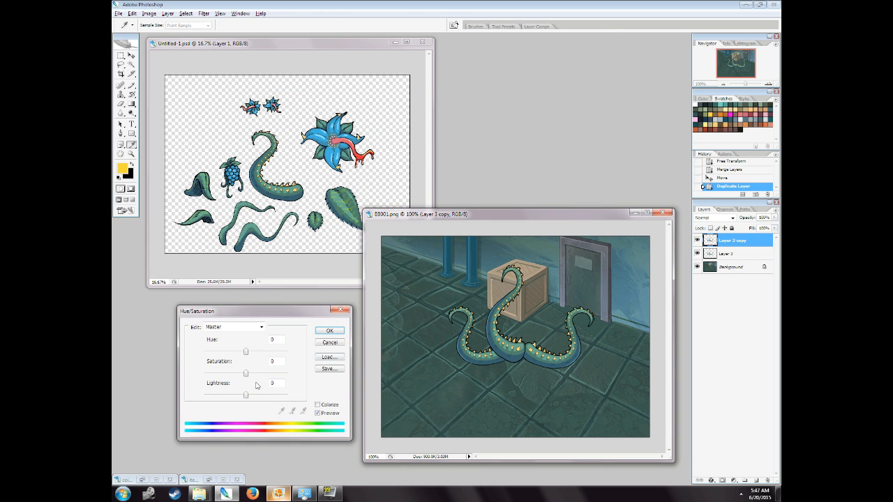
left_click(317, 405)
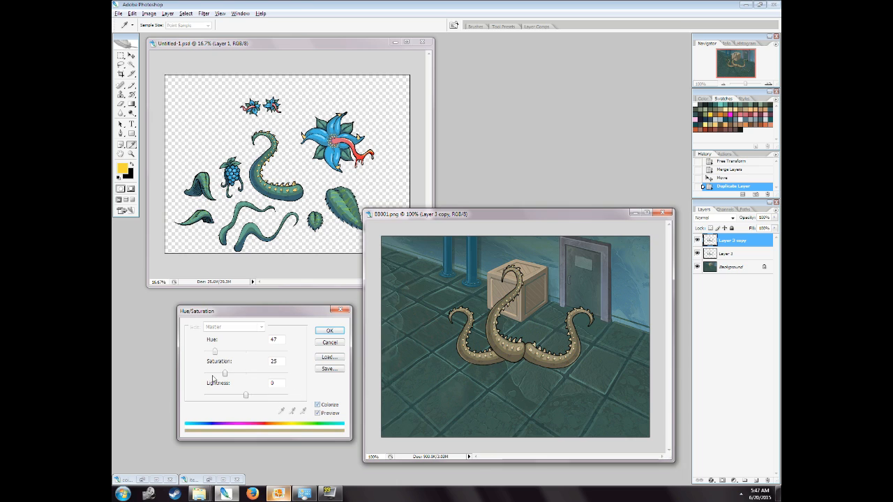
left_click(261, 374)
left_click(253, 355)
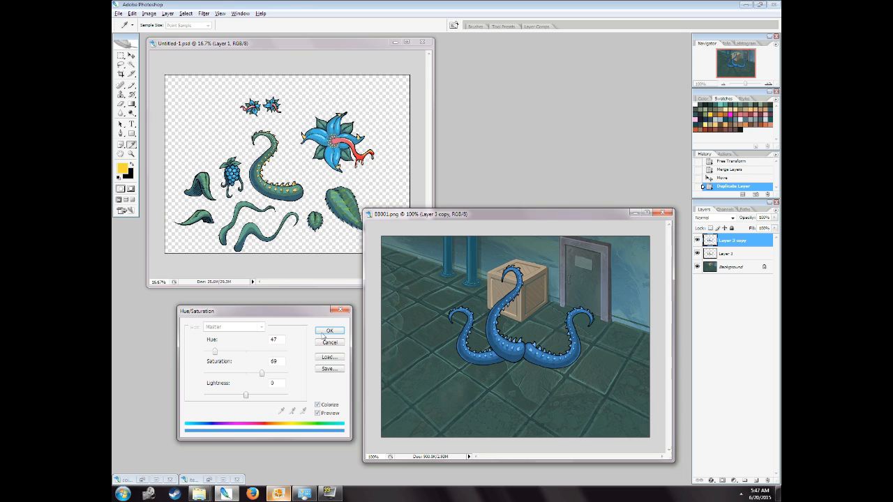
key("Return")
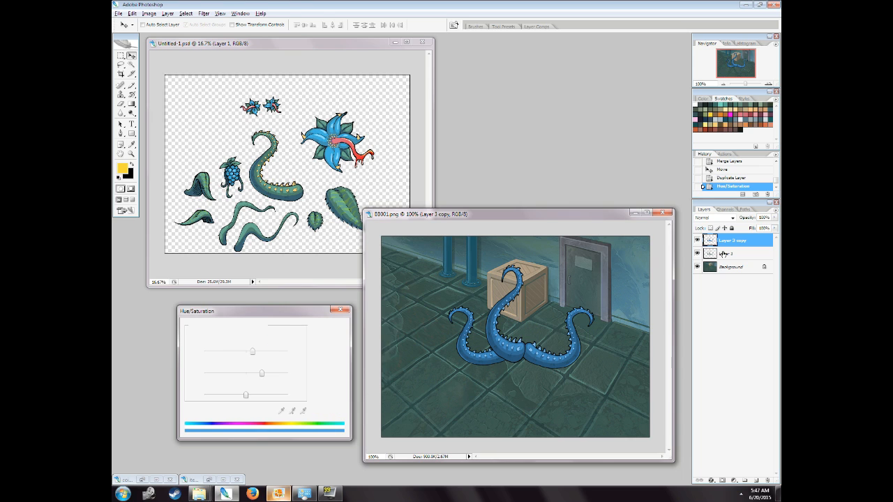
Set the blue tentacle layer's opacity to 50% and merge it with the original tentacle layer below.
left_click(697, 240)
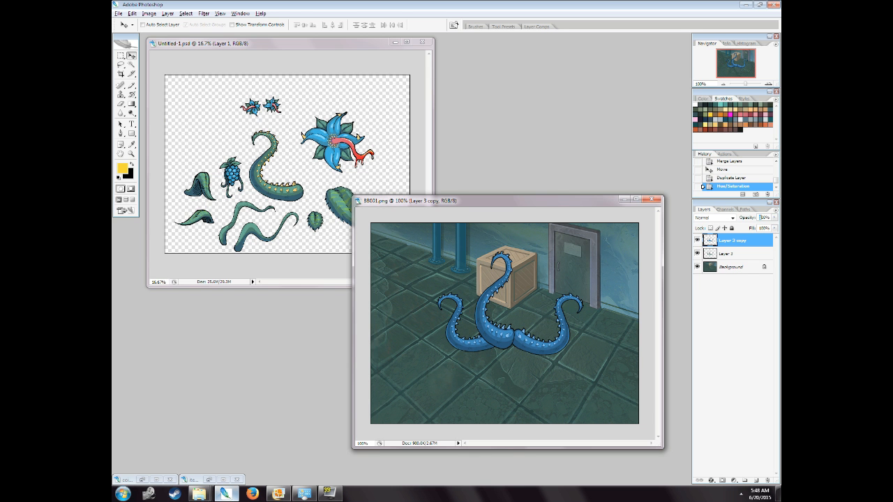
type("50")
key("Return")
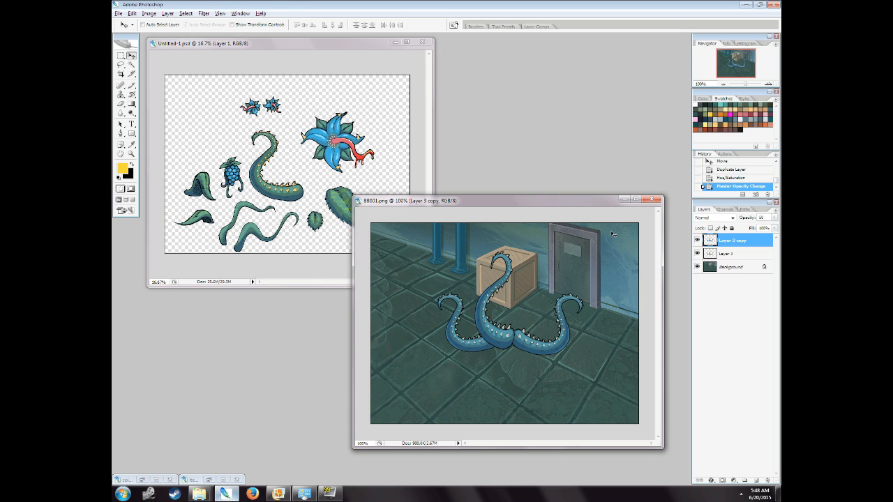
left_click(724, 254, "shift")
key("ctrl+e")
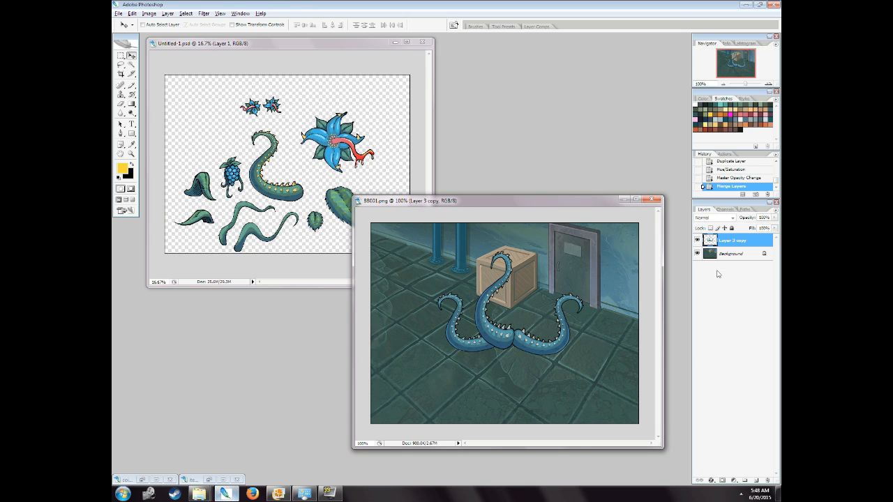
Lasso the spiked tentacle in Untitled-1.psd, copy it and paste it into BB001.png as a new layer.
left_click(122, 66)
left_click(218, 141)
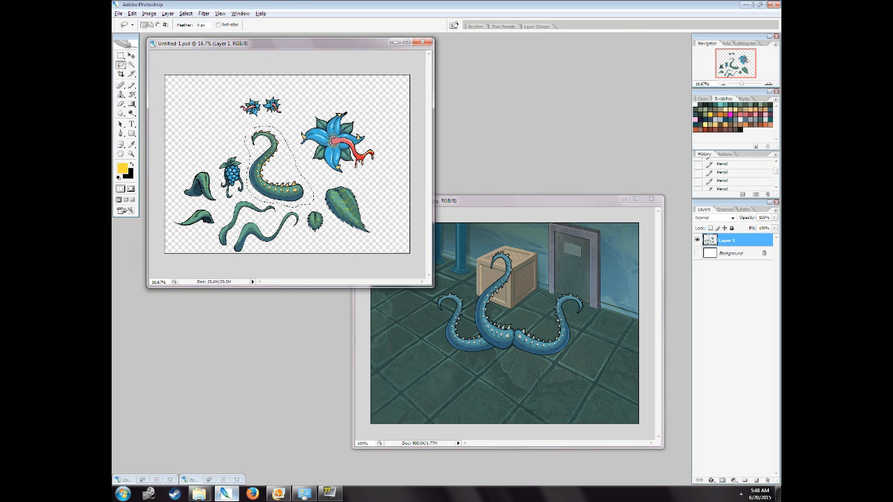
left_click(274, 130)
mouse_move(276, 128)
left_mouse_down()
mouse_move(243, 155)
mouse_move(243, 169)
mouse_move(263, 202)
mouse_move(286, 204)
left_mouse_up()
left_click_drag(291, 155, 276, 129)
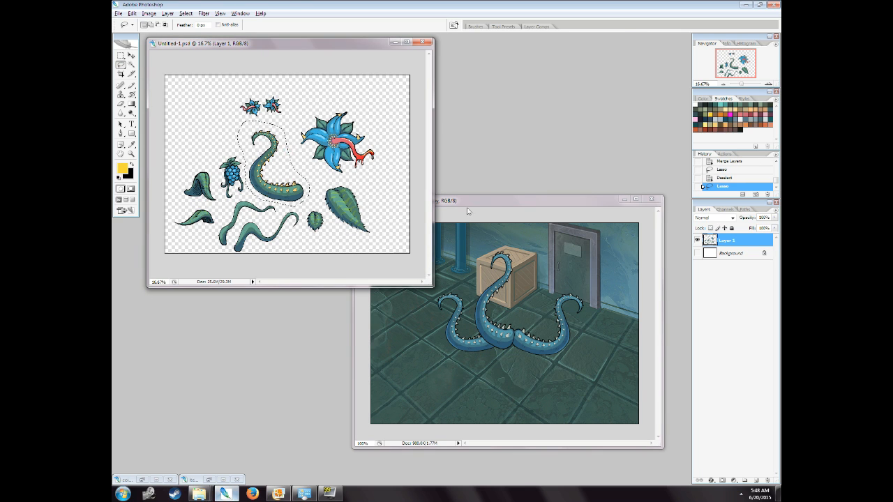
key("ctrl+c")
left_click(378, 339)
key("ctrl+v")
Mirror the pasted tentacle horizontally, shrink it and place it between the upright blue tentacle and the right one.
key("ctrl+t")
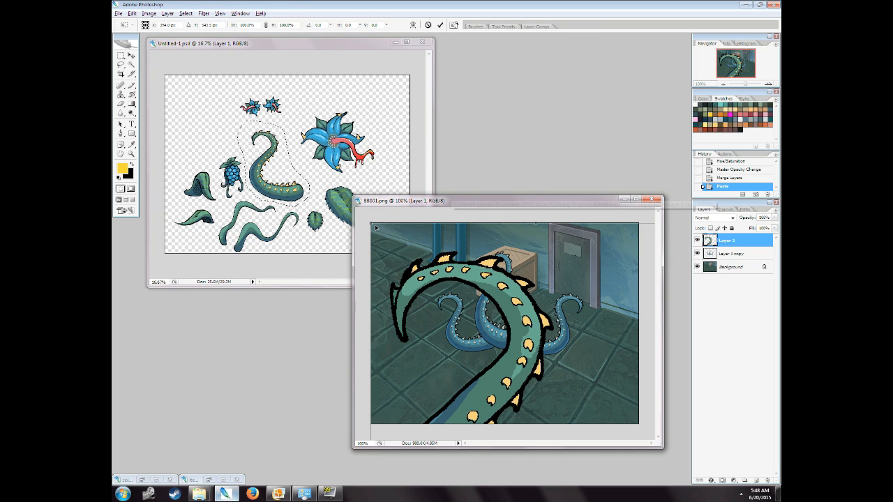
left_click_drag(372, 223, 465, 352)
left_click_drag(476, 433, 613, 339)
left_click_drag(555, 340, 495, 340)
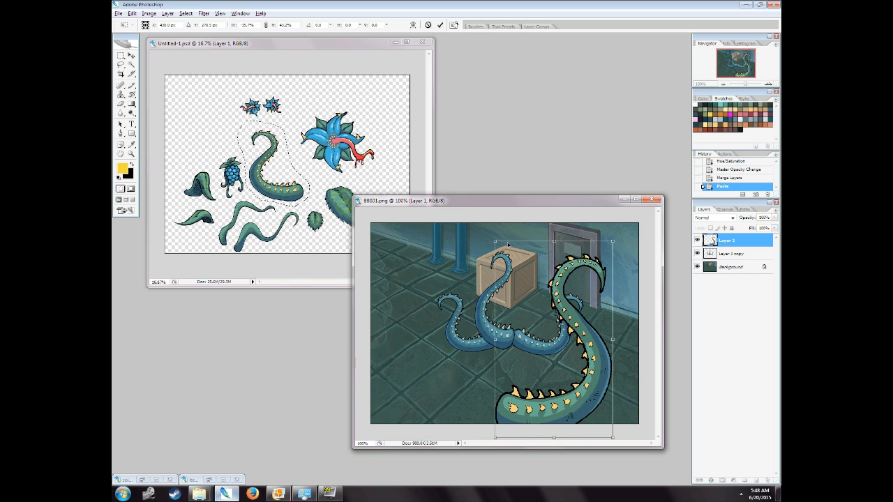
left_click_drag(495, 241, 561, 340)
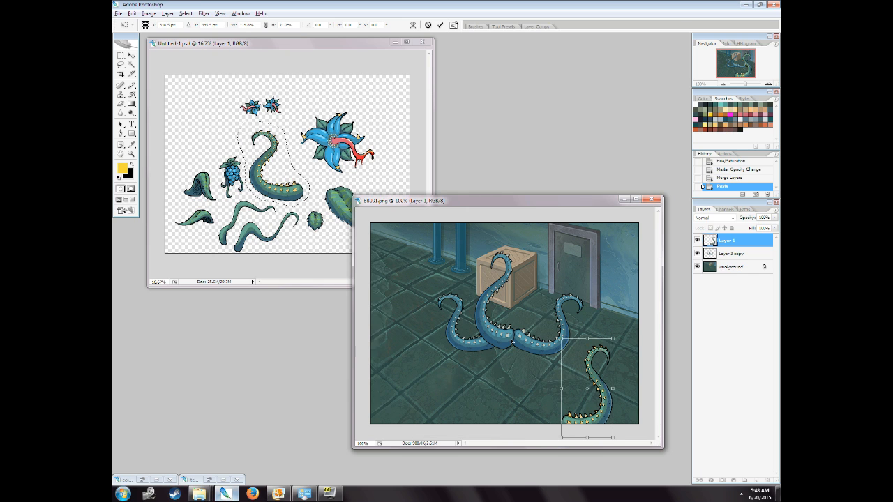
left_click_drag(575, 424, 520, 337)
key("shift+Right")
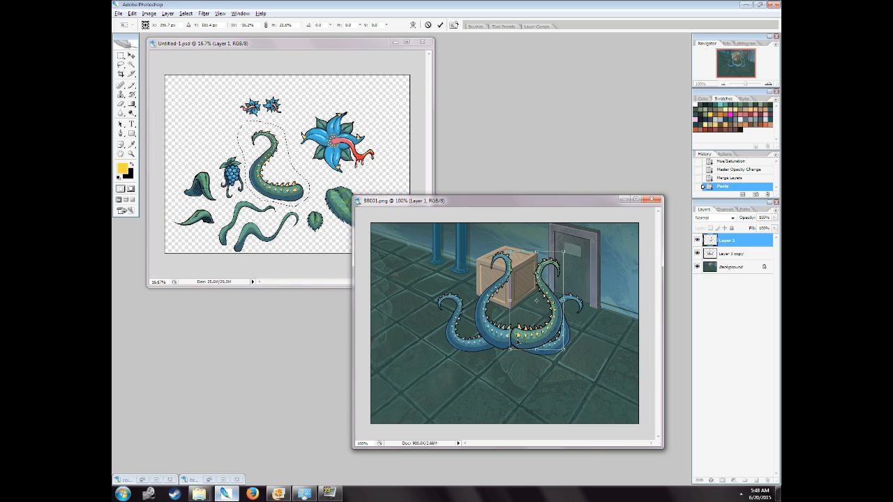
key("shift+Down")
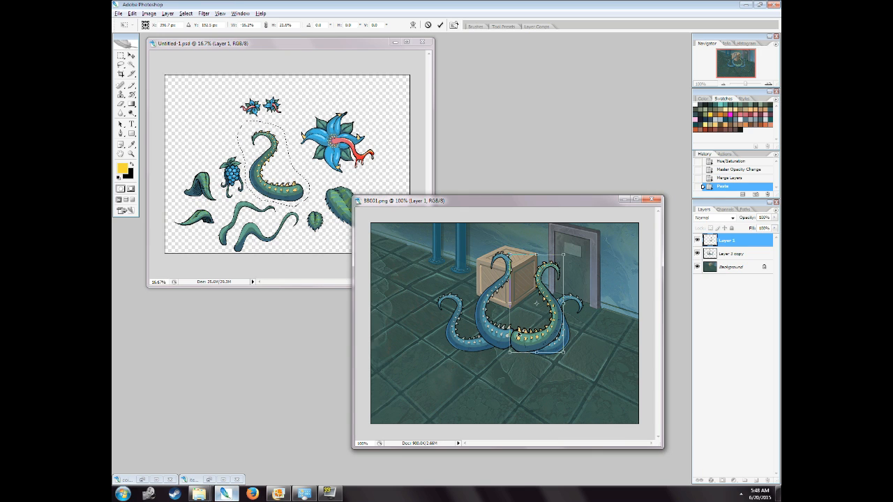
Rotate the mirrored green tentacle slightly, commit the transform and nudge it so its base meets the cluster's center.
left_click_drag(575, 354, 579, 349)
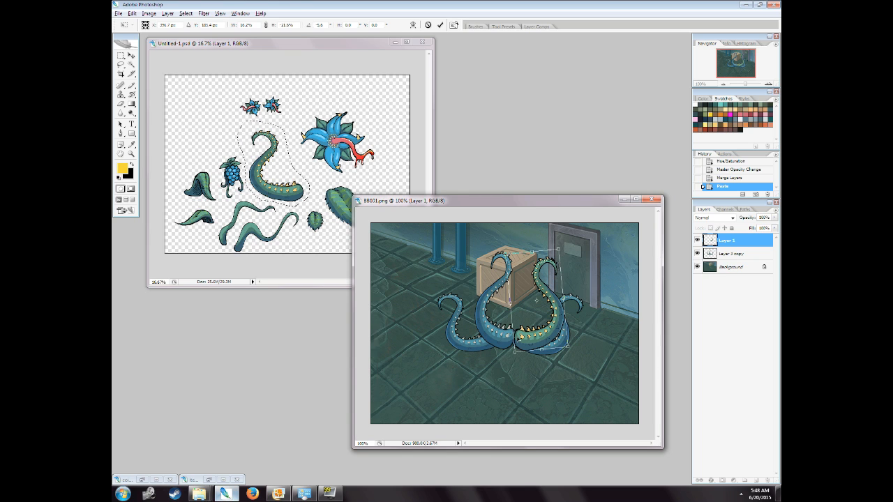
left_click_drag(526, 342, 519, 332)
key("shift+Down")
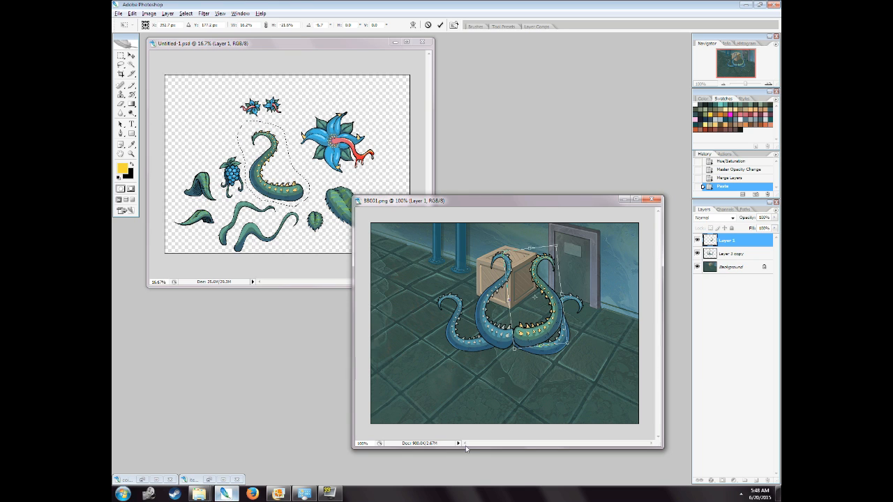
key("Return")
left_click(131, 55)
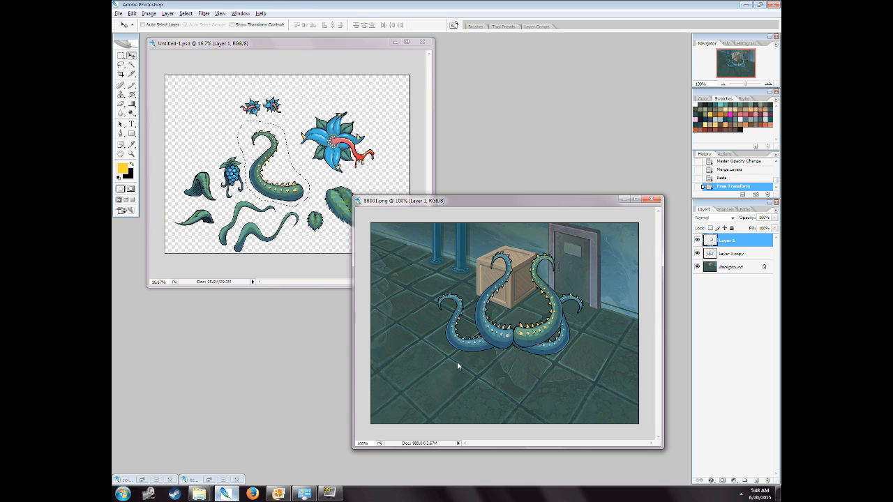
key("Up")
key("Up")
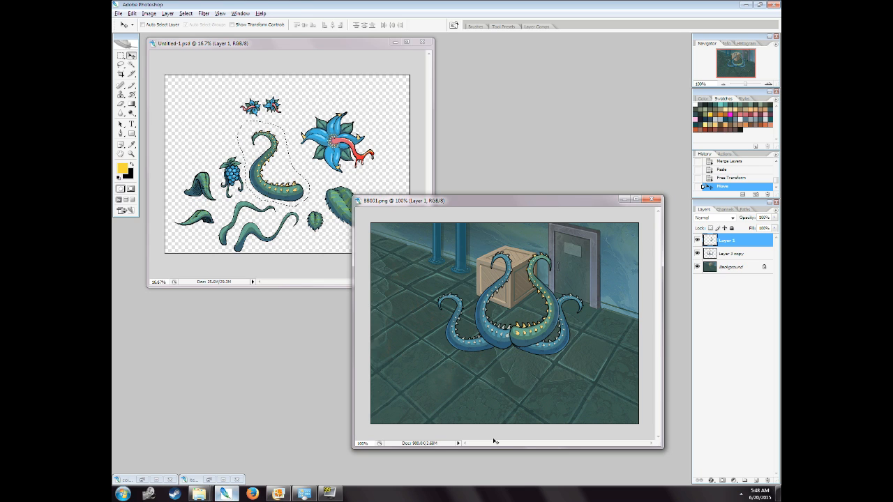
Paste another copy of the spiked tentacle and scale it down with Free Transform over the cluster's left side.
key("ctrl+v")
key("ctrl+t")
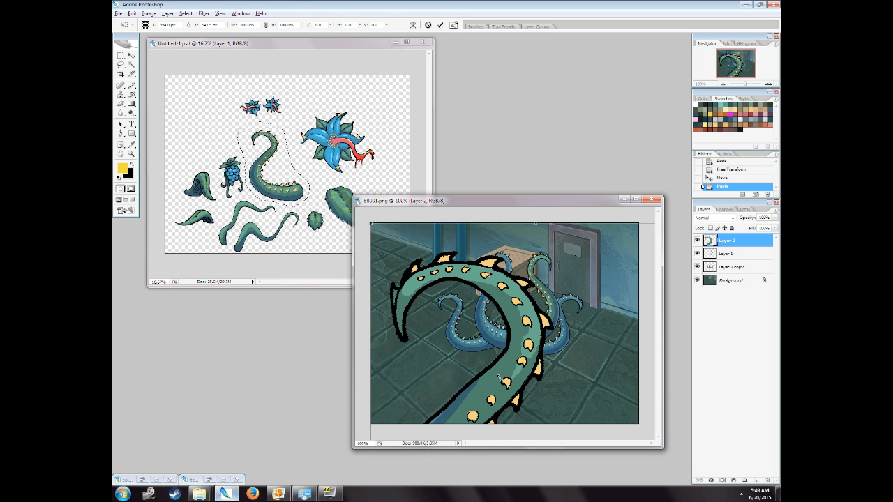
left_click_drag(498, 396, 501, 397)
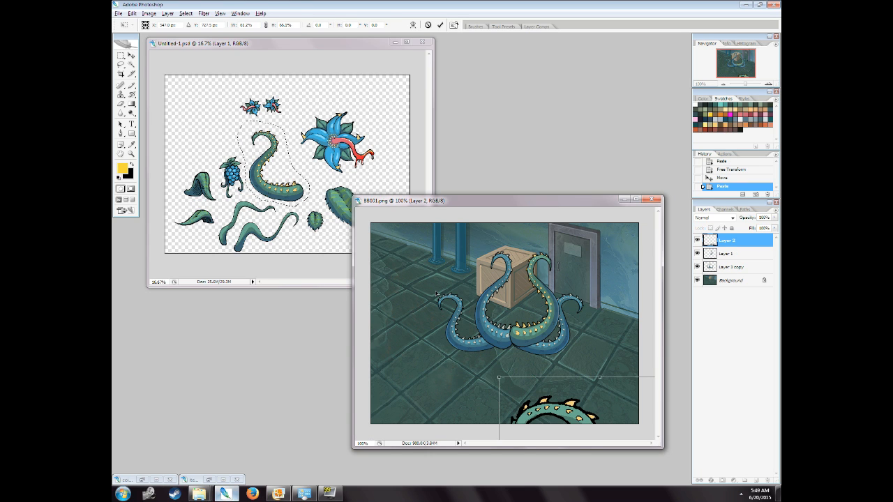
left_click_drag(436, 293, 438, 403)
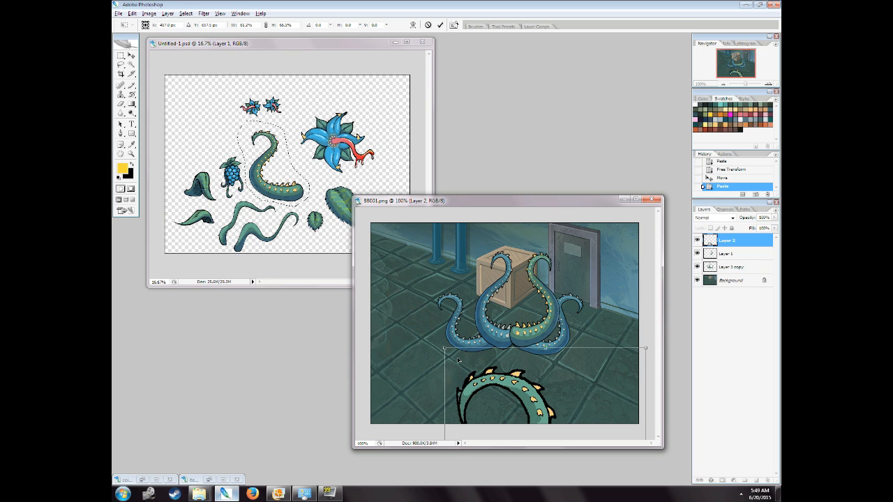
left_click_drag(446, 348, 489, 319)
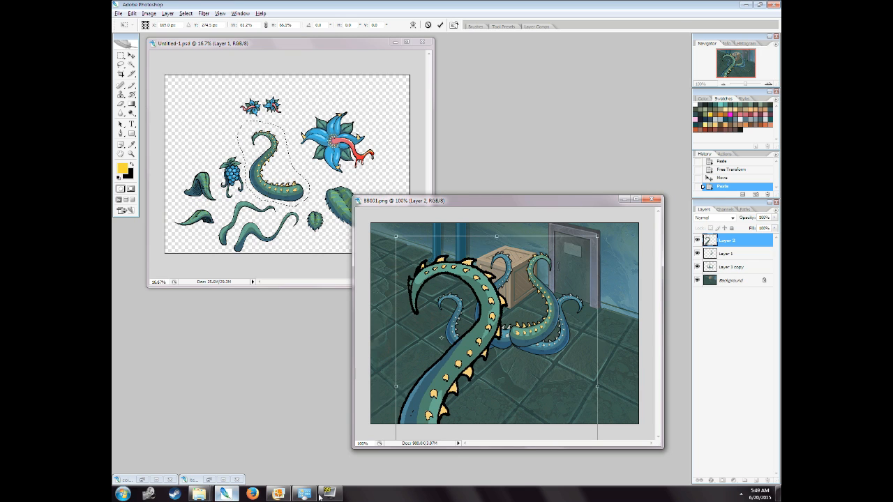
left_click(328, 495)
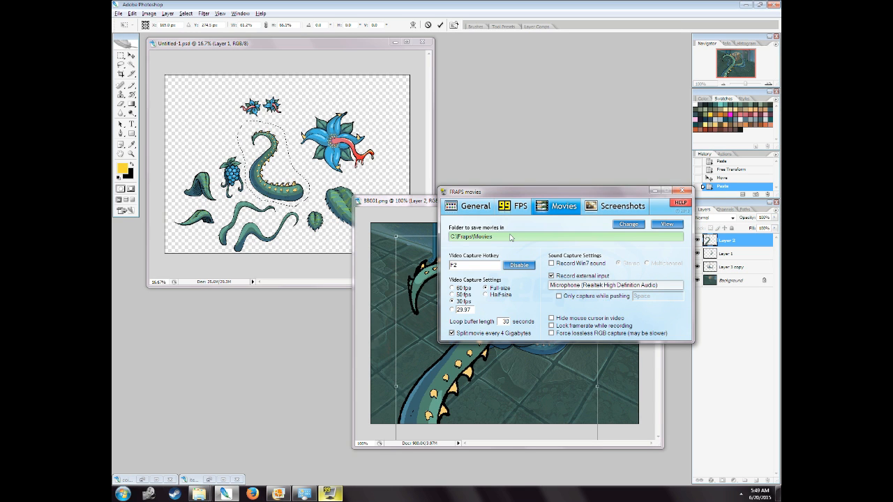
left_click(655, 192)
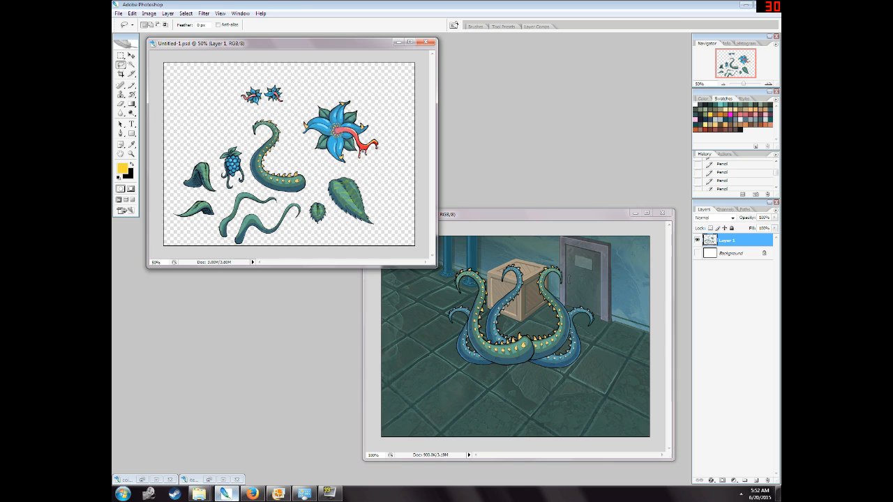
Lasso the large serrated leaf in Untitled-1.psd, copy it and paste it into BB001.png.
mouse_move(335, 171)
left_mouse_down()
mouse_move(378, 225)
mouse_move(328, 199)
mouse_move(325, 180)
left_mouse_up()
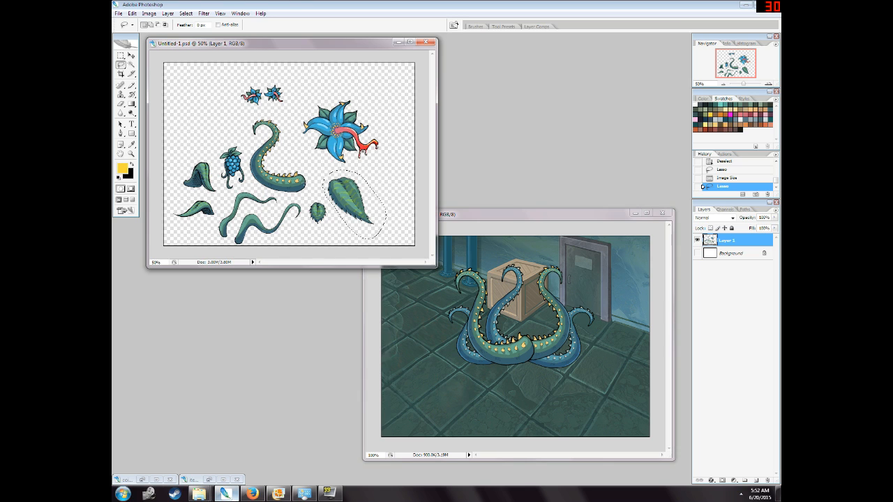
key("ctrl+c")
left_click(462, 223)
key("ctrl+v")
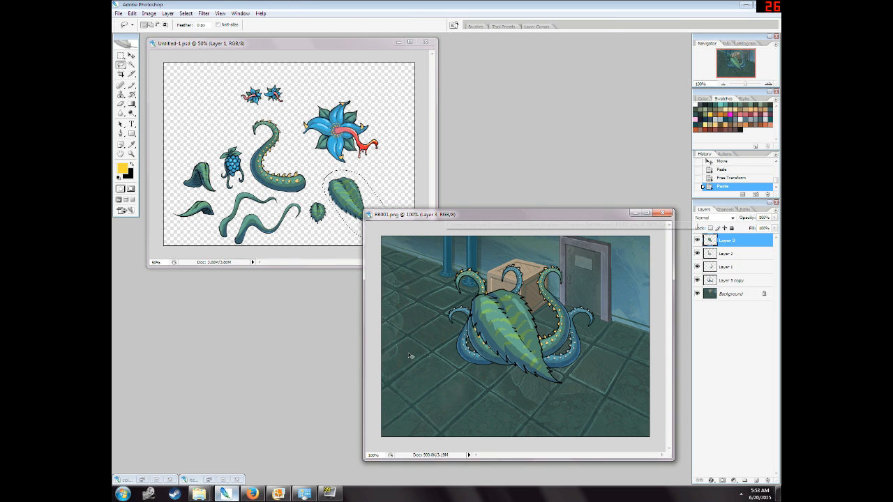
Shrink and rotate the pasted large leaf, placing it at the tentacle base so it points toward the lower right.
key("ctrl+t")
left_click_drag(412, 357, 416, 366)
left_click_drag(465, 294, 556, 368)
left_click_drag(593, 399, 598, 384)
left_click_drag(554, 366, 551, 359)
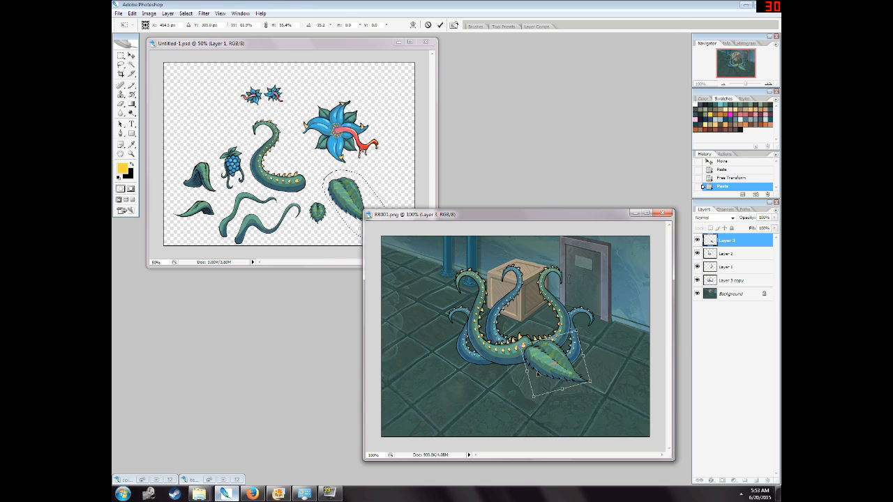
key("Return")
Paste a second large leaf and transform it to point toward the lower left, opposite the first leaf.
key("ctrl+v")
key("ctrl+t")
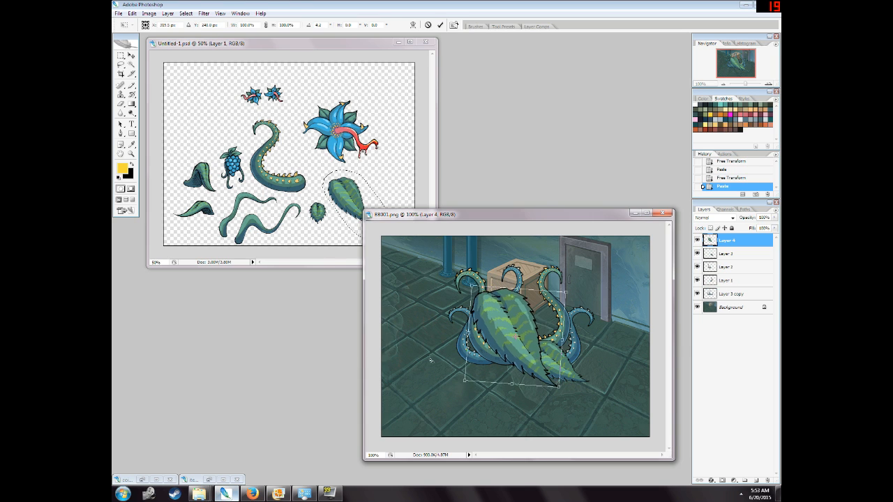
left_click_drag(451, 380, 459, 361)
key("Return")
Lasso the small round leaf in Untitled-1.psd, copy it and paste it into BB001.png.
left_click(302, 194)
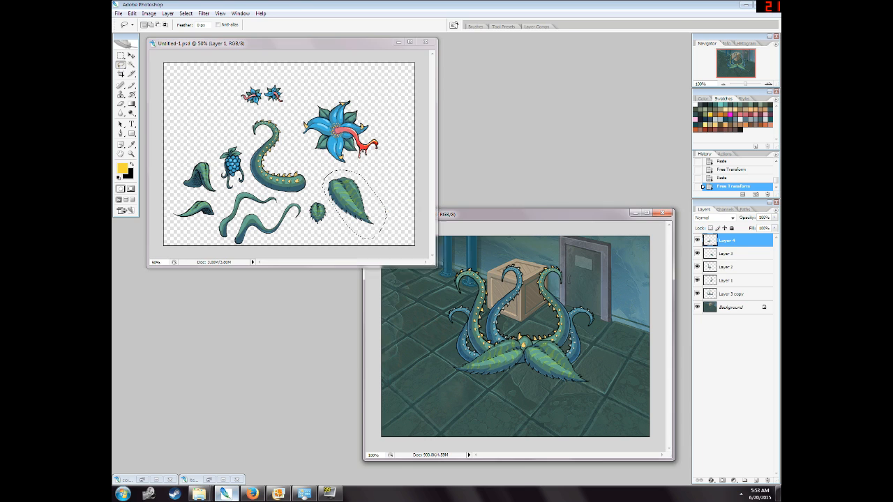
left_click_drag(325, 198, 311, 204)
key("ctrl+c")
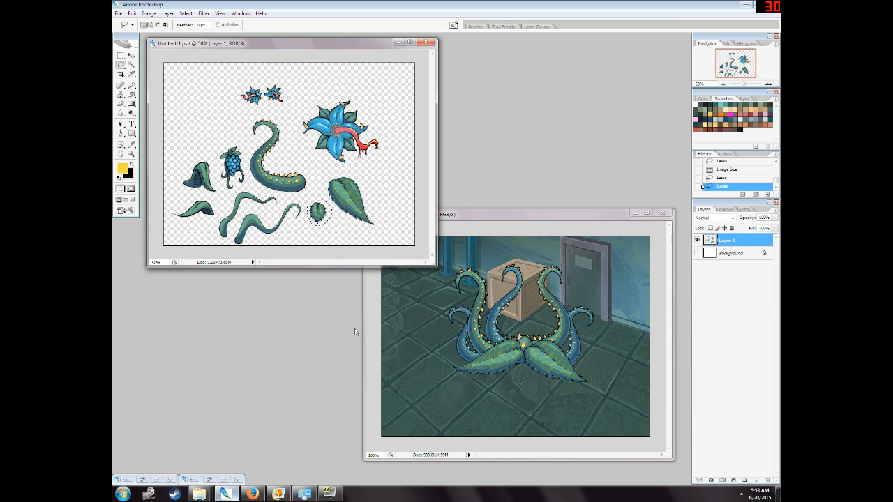
left_click(483, 216)
key("ctrl+v")
Shrink the pasted small leaf and place it over the joint between the two large leaves.
key("ctrl+t")
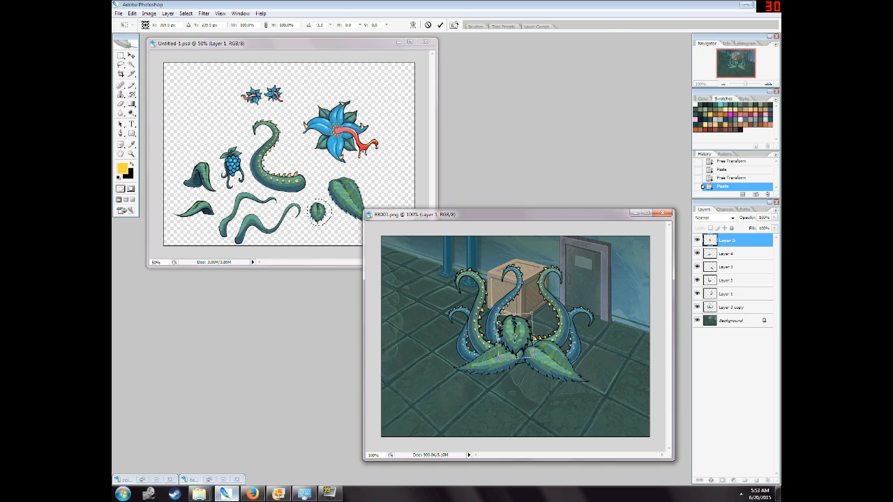
left_click_drag(498, 314, 516, 332)
left_click_drag(499, 365, 527, 366)
key("Return")
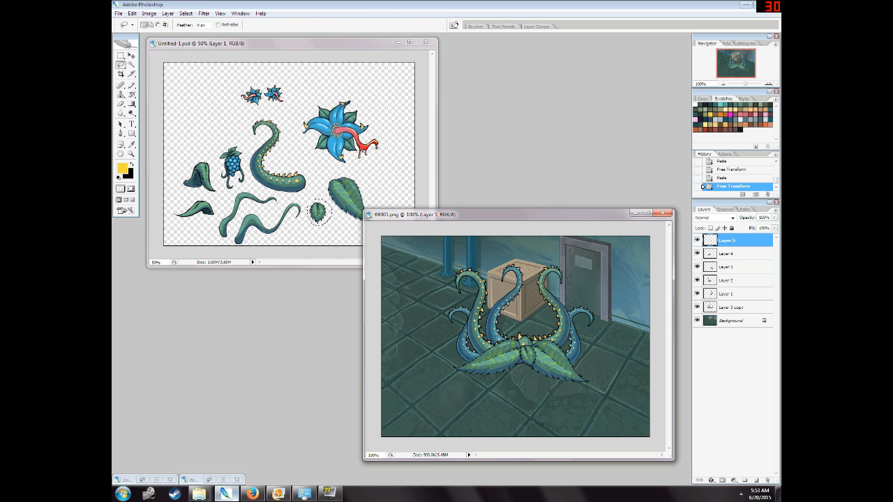
Paste another small leaf, shrink and rotate it, and move it onto the lower part of the left green tentacle.
key("ctrl+v")
key("ctrl+t")
left_click_drag(442, 372, 436, 356)
left_click_drag(494, 354, 523, 332)
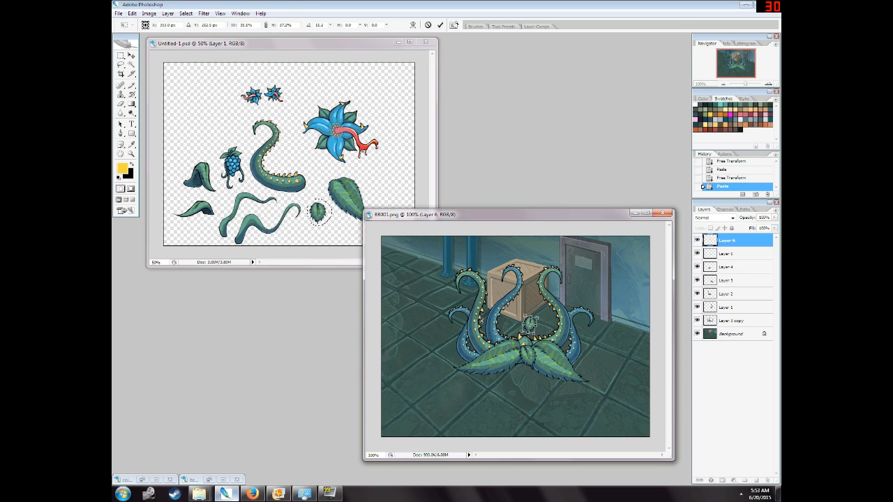
key("Return")
left_click(131, 56)
left_click_drag(509, 366, 449, 381)
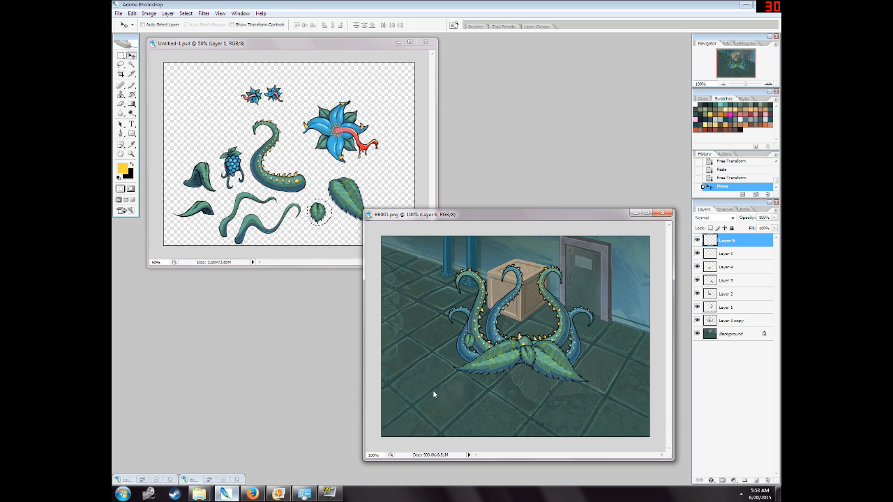
Paste another small leaf into BB001.png, shrink and rotate it, and move it onto the lower part of the right green tentacle.
key("ctrl+v")
key("ctrl+t")
left_click_drag(488, 336, 543, 329)
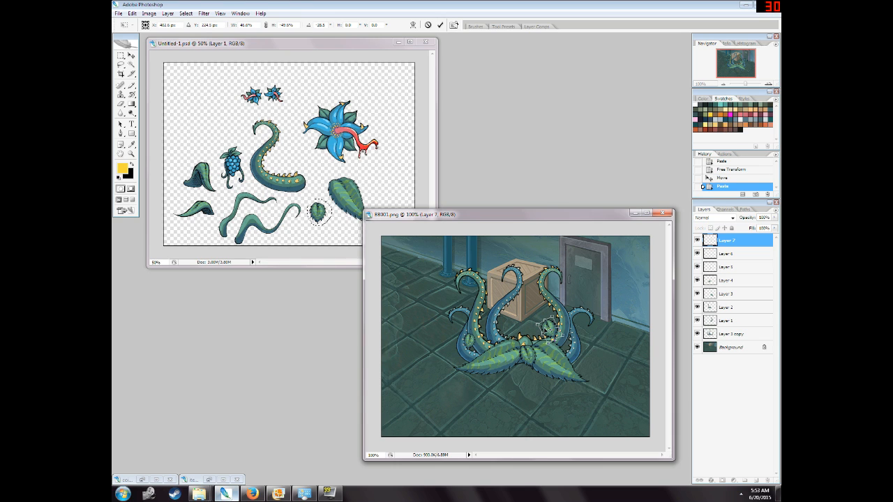
key("Return")
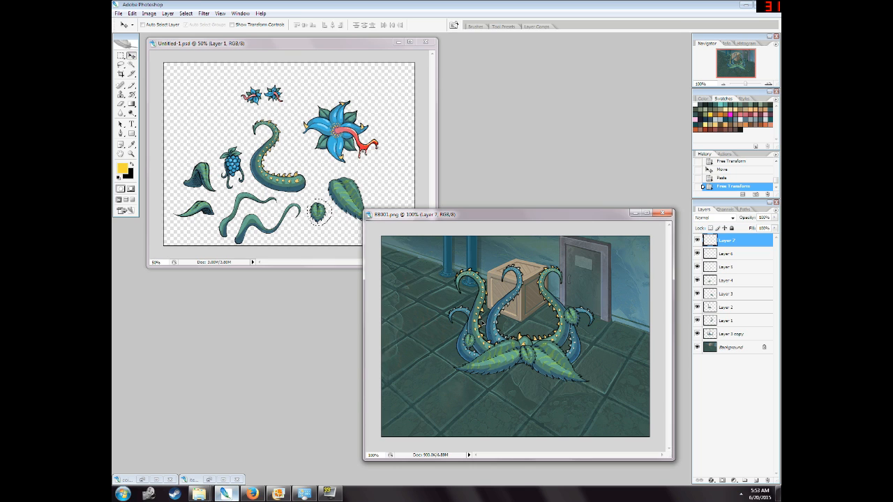
mouse_move(479, 325)
left_mouse_down()
mouse_move(467, 305)
mouse_move(474, 351)
mouse_move(475, 336)
left_mouse_up()
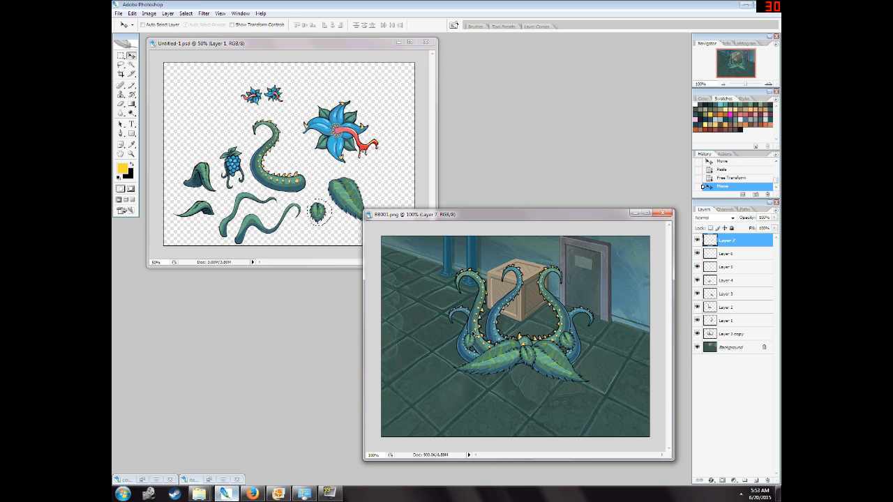
Paste one more small leaf, shrink and rotate it, and move it beside the leaf on the right green tentacle.
key("ctrl+v")
key("ctrl+t")
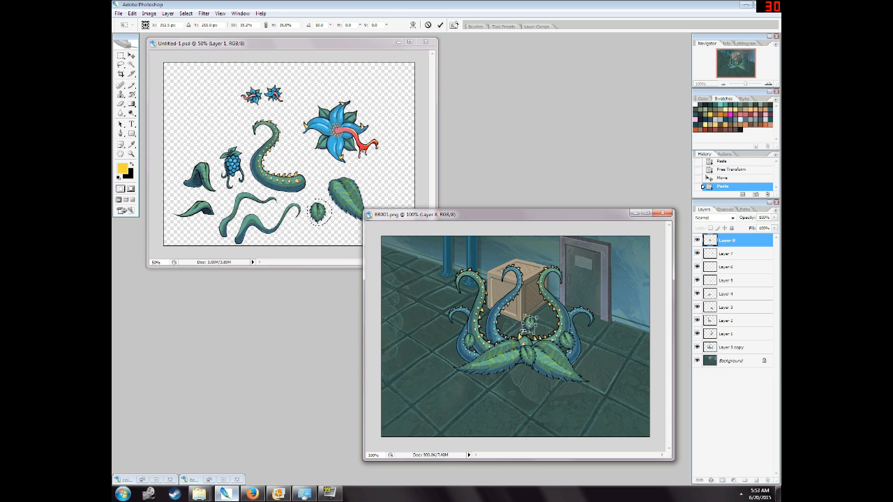
key("Return")
left_click_drag(491, 326, 503, 335)
Lasso the large blue flower with the red tongue in Untitled-1.psd and copy it for BB001.png.
left_click(121, 64)
left_click(222, 137)
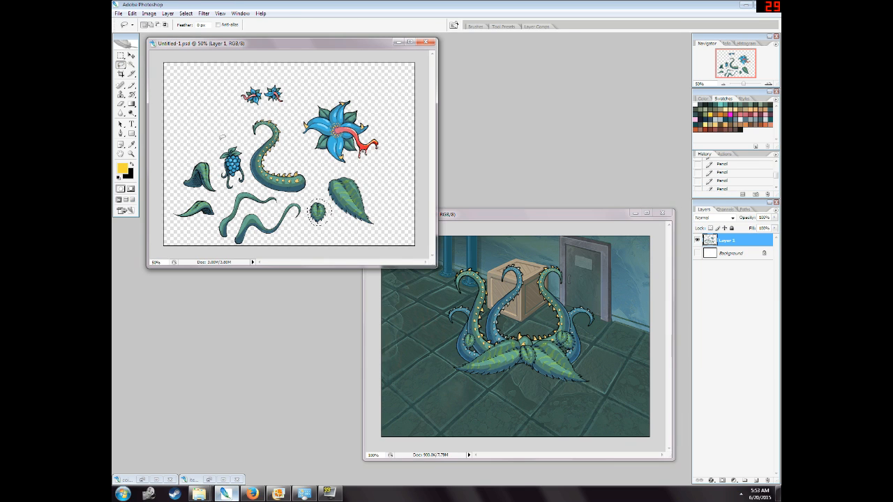
left_click_drag(222, 137, 220, 174)
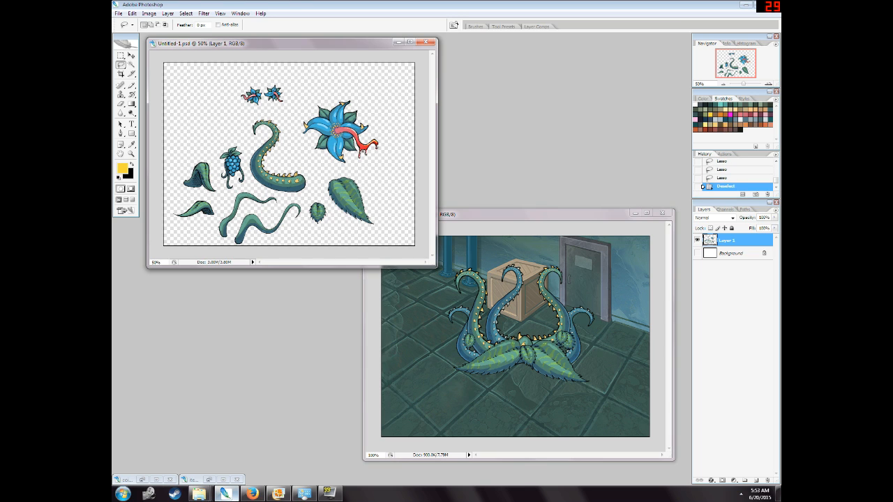
mouse_move(304, 99)
left_mouse_down()
mouse_move(342, 170)
mouse_move(338, 89)
mouse_move(324, 91)
left_mouse_up()
left_click(475, 221)
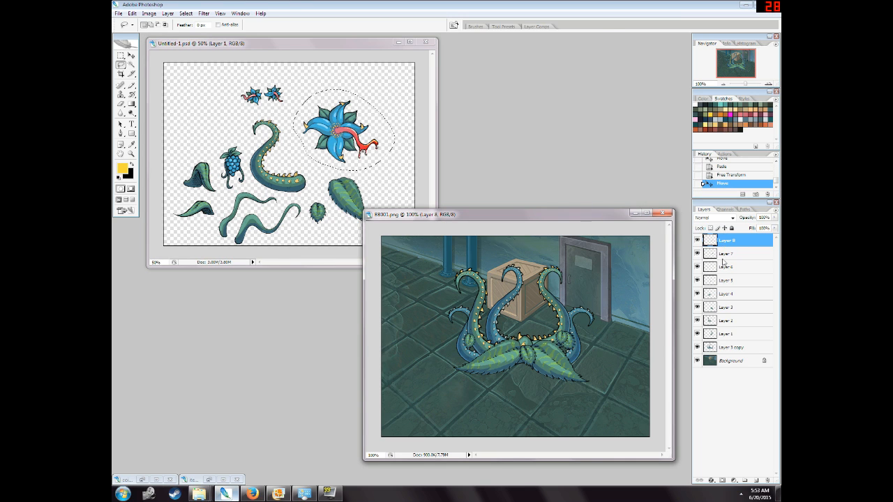
Paste the large blue flower, shrink it, and center it above the leaves in front of the tentacles.
key("ctrl+v")
key("ctrl+t")
left_click_drag(438, 273, 520, 350)
left_click_drag(545, 388, 515, 324)
key("Return")
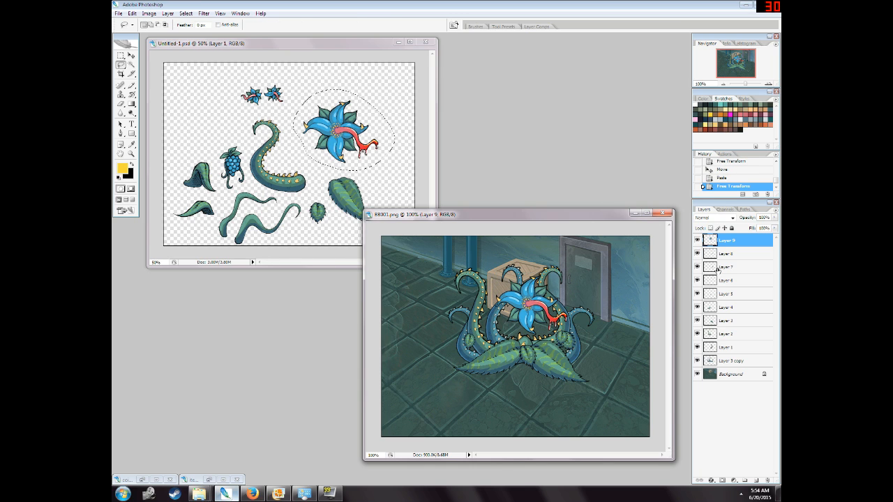
Make the layer directly beneath the flower active in BB001.png, then lasso and copy the thick spiked tentacle in Untitled-1.psd.
left_click(727, 255)
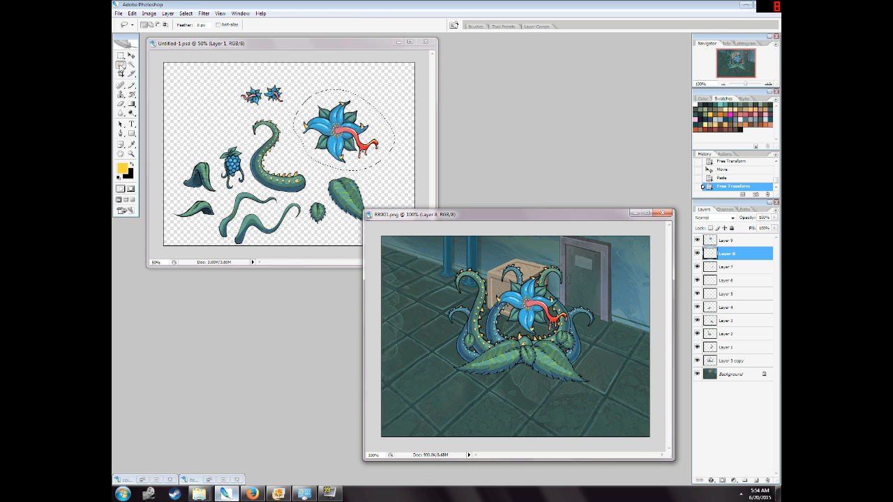
left_click(290, 156)
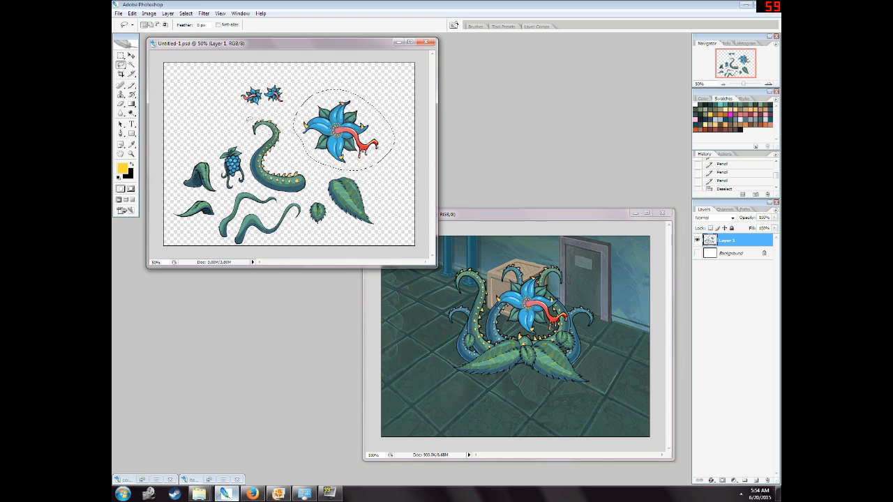
left_click_drag(293, 134, 261, 113)
left_click(429, 341)
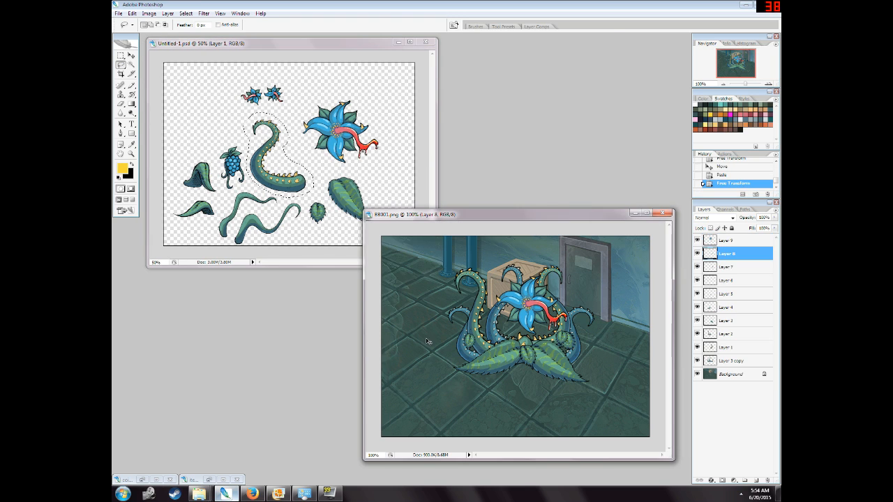
Paste the spiked tentacle beneath the flower and shrink and rotate it into a stem joining the flower to the leaves.
key("ctrl+v")
key("ctrl+t")
left_click_drag(454, 410, 494, 342)
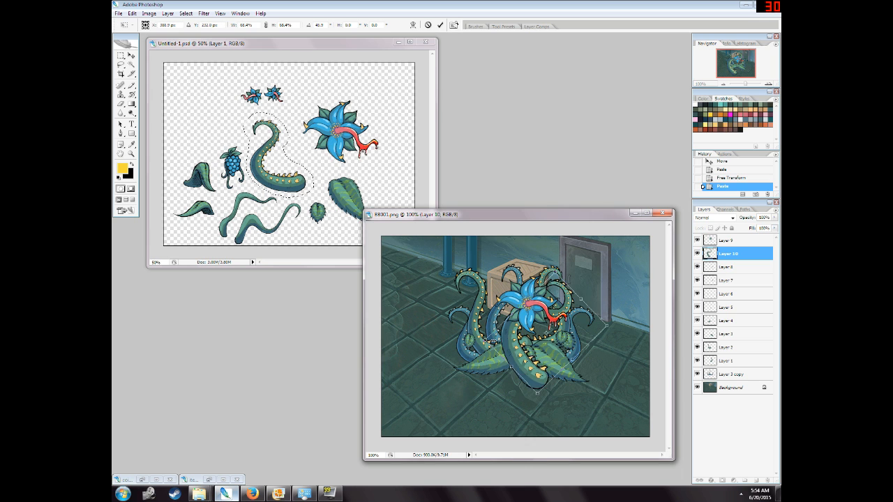
left_click_drag(537, 393, 550, 380)
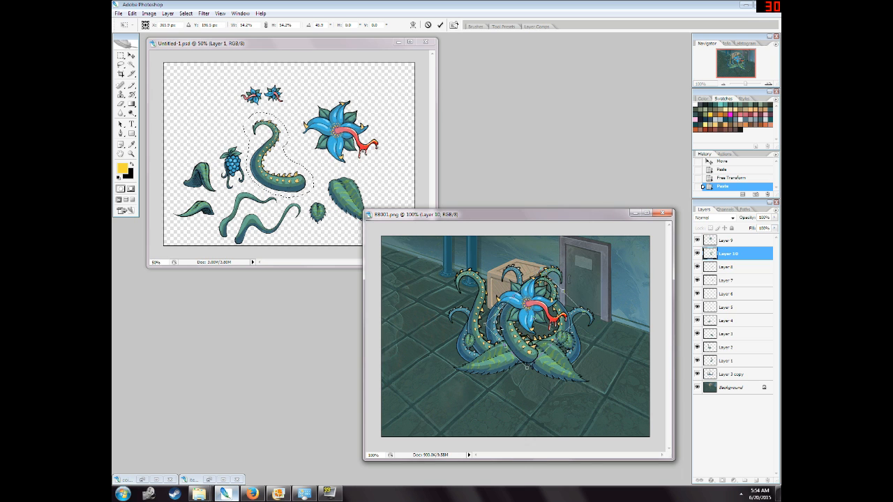
left_click_drag(516, 230, 518, 244)
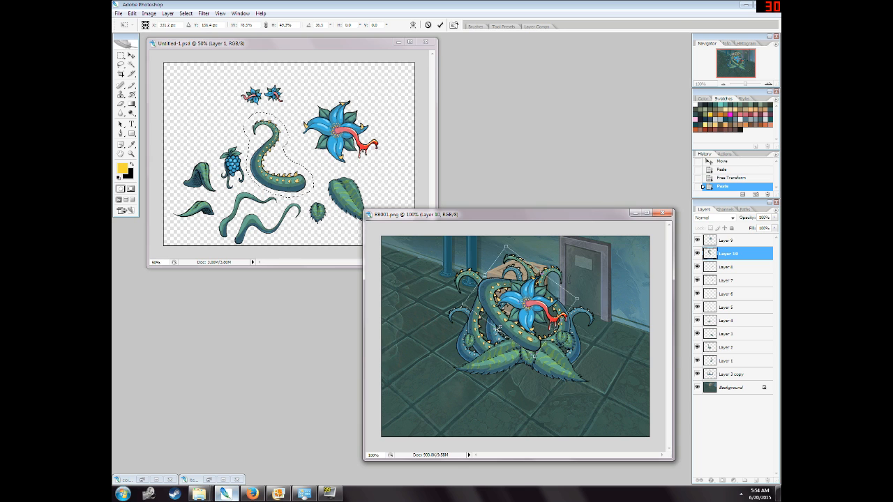
left_click_drag(499, 326, 489, 331)
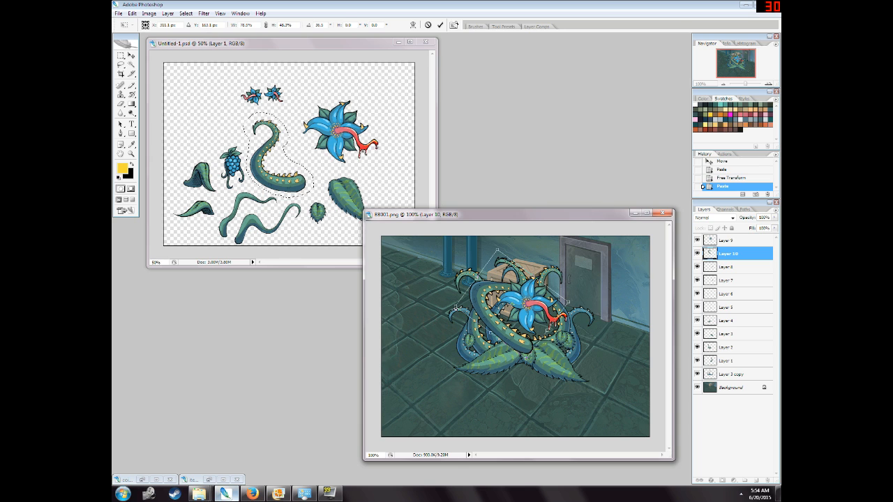
left_click_drag(456, 307, 486, 325)
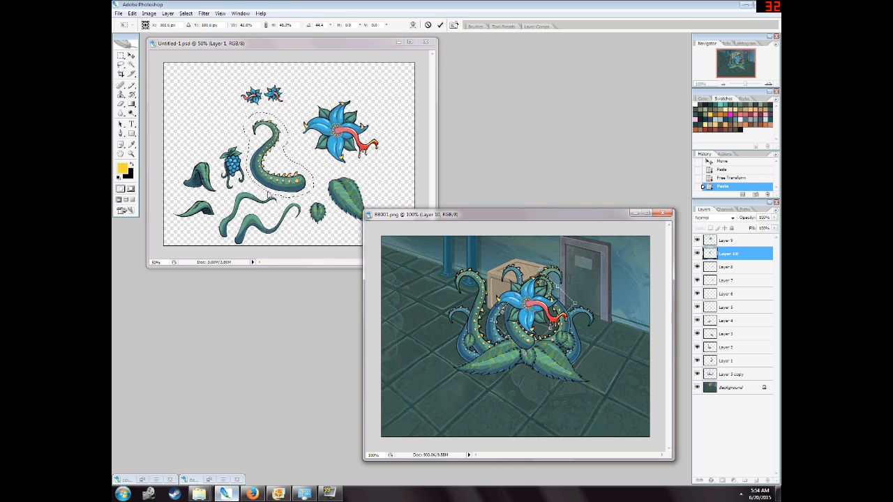
key("Return")
Lasso the surplus upper end of the stem tentacle behind the flower, delete it and clear the selection.
mouse_move(575, 277)
left_mouse_down()
mouse_move(507, 283)
mouse_move(556, 300)
left_mouse_up()
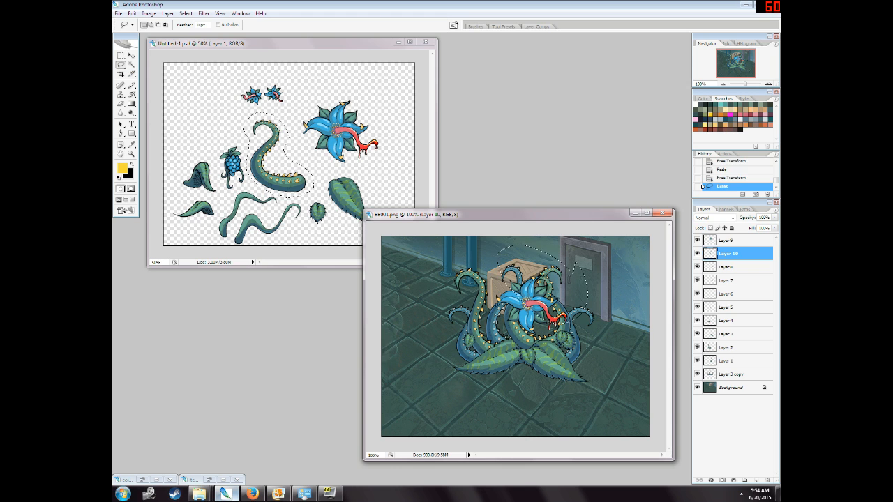
key("Delete")
key("ctrl+d")
Lasso the tall folded leaf in Untitled-1.psd and copy it for BB001.png.
left_click(194, 140)
left_click_drag(182, 183, 213, 154)
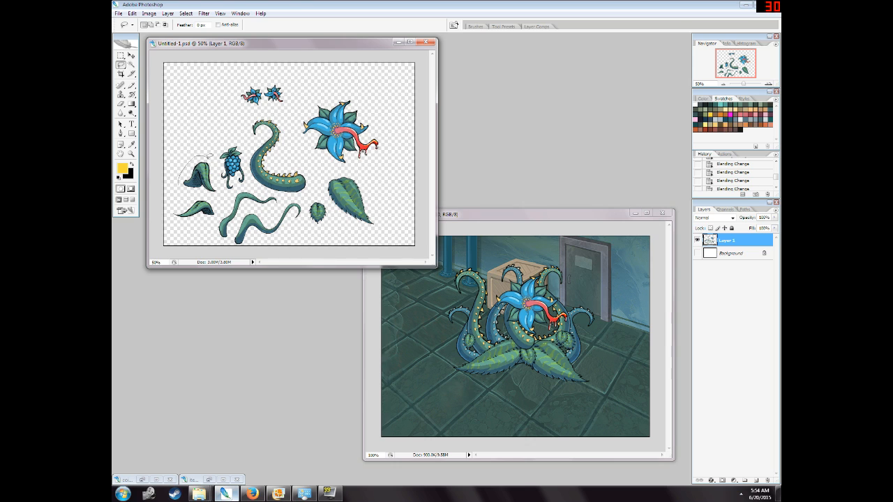
left_click_drag(214, 197, 181, 185)
key("ctrl+c")
left_click(468, 220)
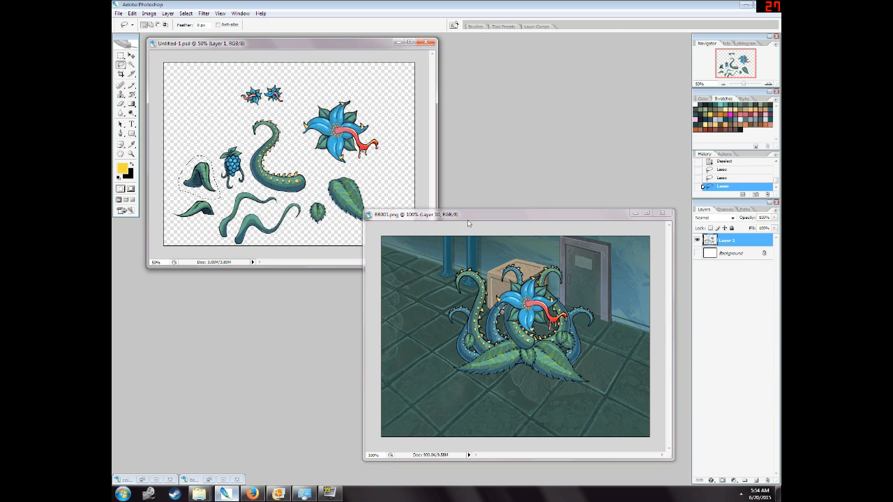
Paste the tall folded leaf, shrink and rotate it, and place it to the right of the stem's base.
key("ctrl+v")
key("ctrl+t")
left_click_drag(482, 310, 554, 326)
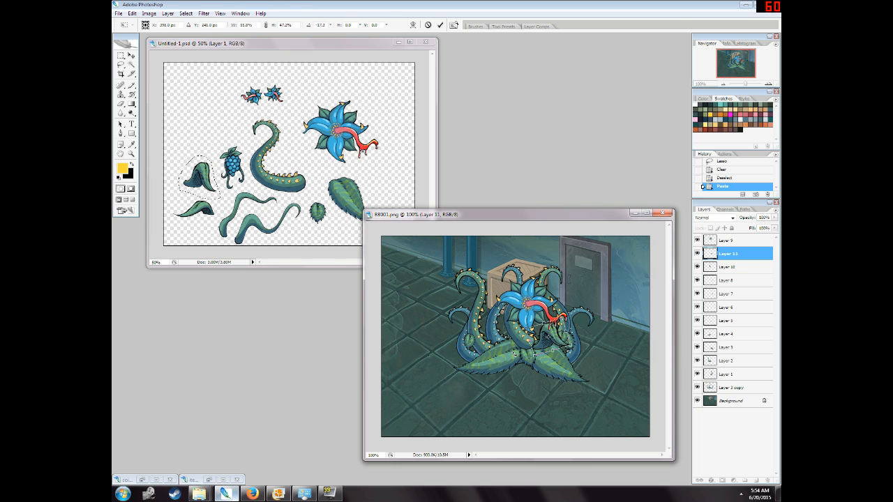
left_click_drag(514, 354, 520, 357)
key("Return")
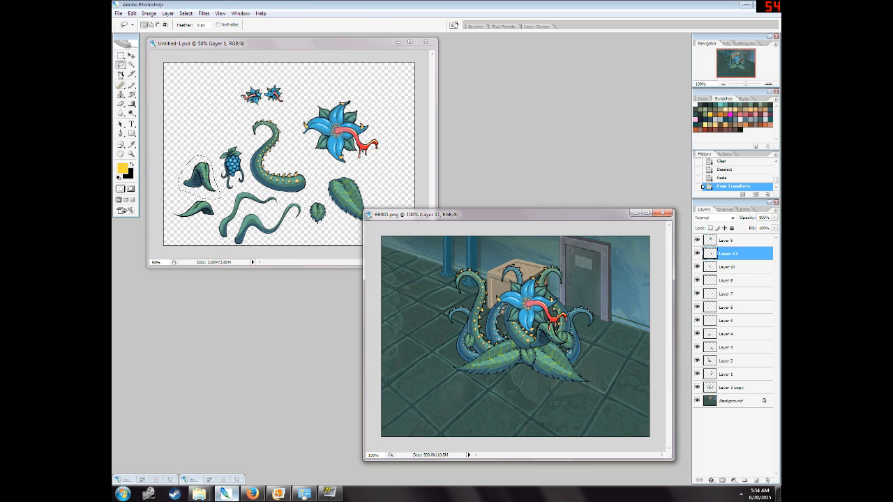
Lasso the low, long-tipped folded leaf in Untitled-1.psd and copy it for BB001.png.
left_click(185, 207)
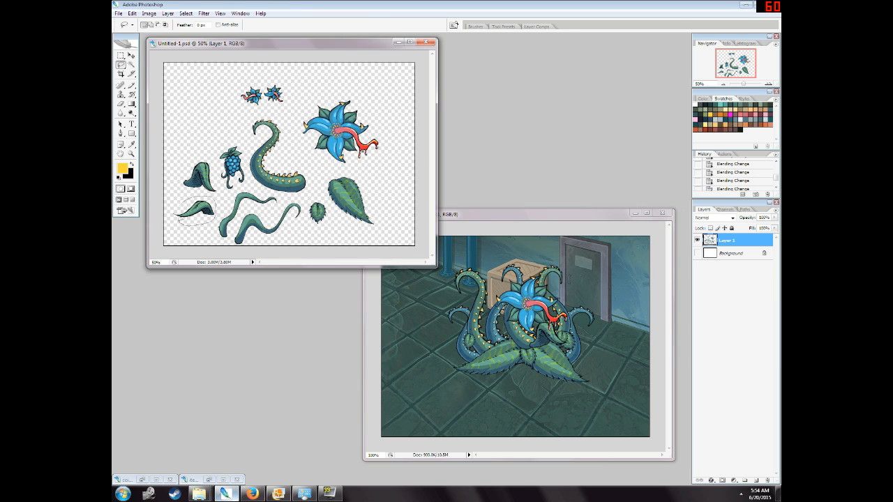
left_click_drag(182, 219, 175, 205)
key("ctrl+c")
left_click(442, 245)
Paste the low folded leaf, shrink and rotate it, and place it to the left of the stem's base.
key("ctrl+v")
key("ctrl+t")
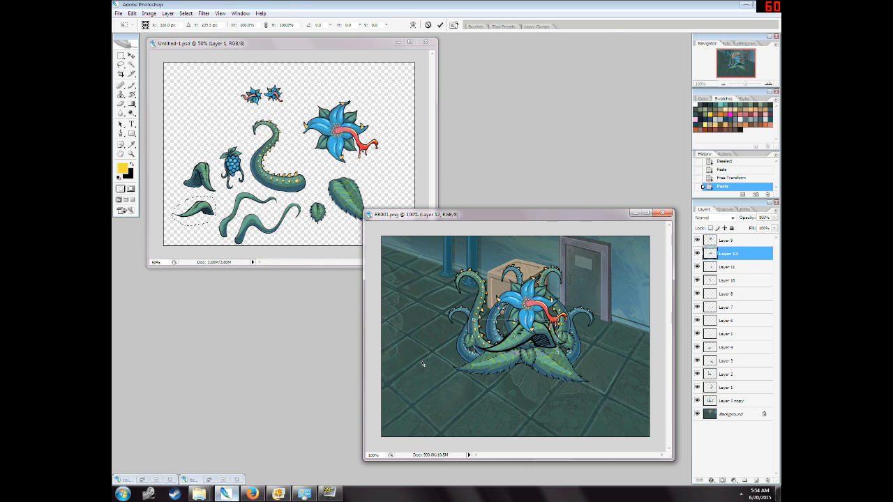
left_click_drag(472, 318, 513, 345)
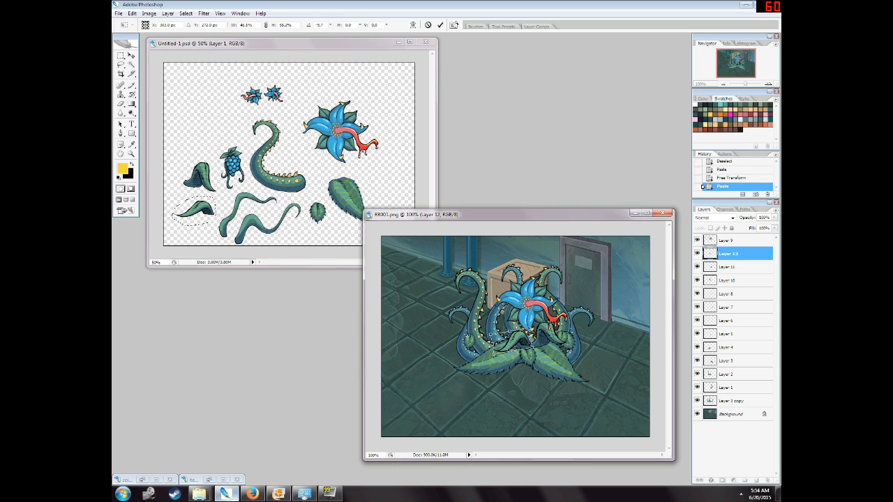
key("Return")
left_click(130, 55)
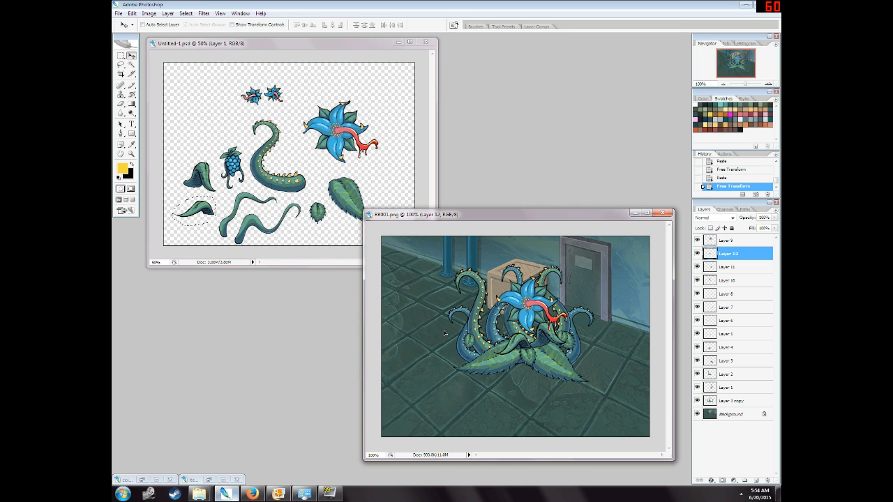
left_click_drag(445, 333, 447, 332)
Clear the old selection in Untitled-1.psd, then lasso the blue berry cluster and copy it.
left_click(121, 56)
left_click(210, 44)
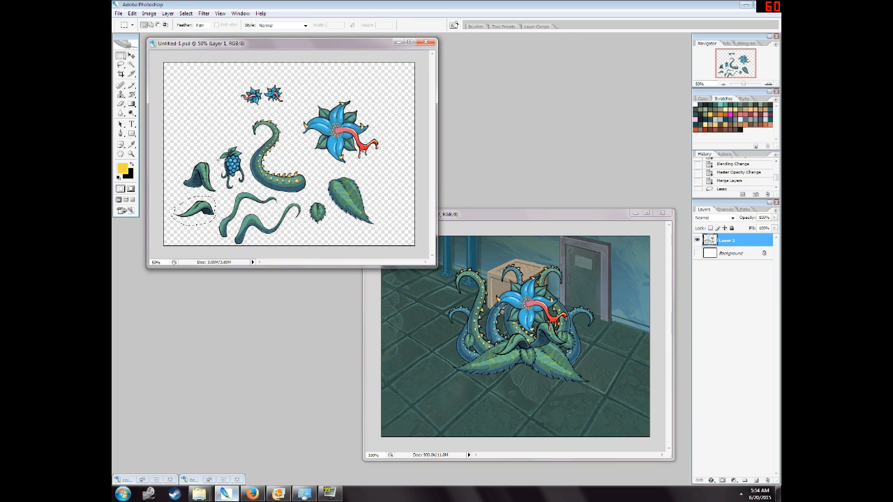
key("ctrl+d")
left_click_drag(242, 147, 246, 158)
key("ctrl+d")
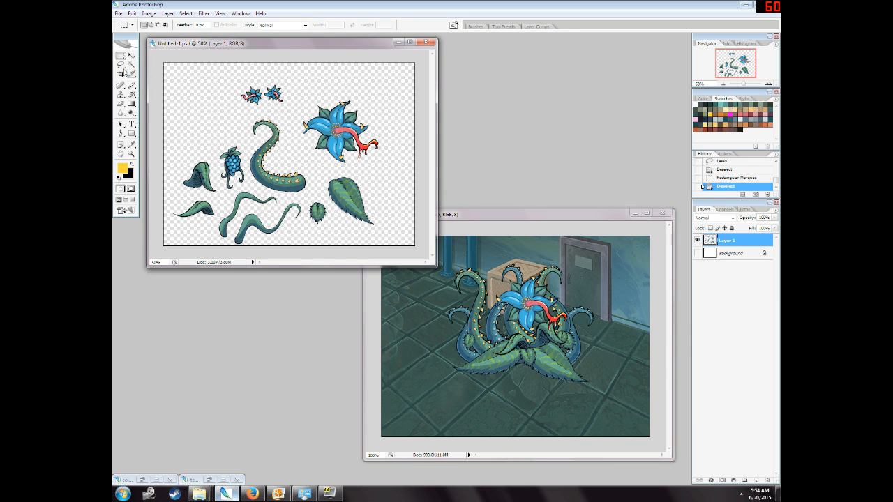
left_click(121, 65)
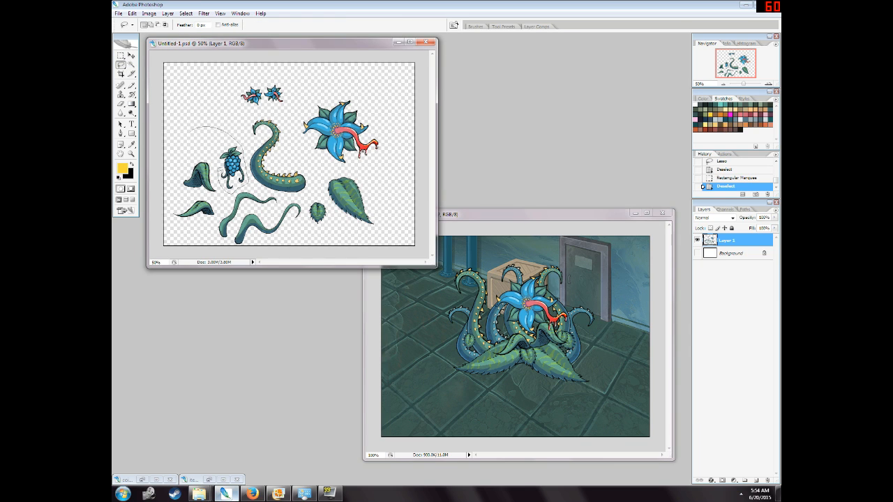
left_click_drag(219, 170, 218, 168)
key("ctrl+c")
Paste the berry cluster into BB001.png, shrink it, and position it over the joint between the two large leaves.
left_click(456, 217)
key("ctrl+v")
key("ctrl+t")
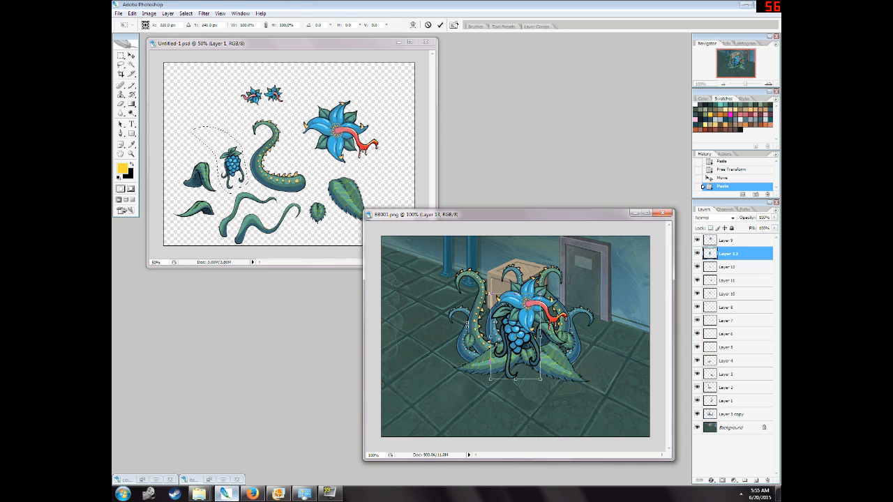
left_click_drag(489, 292, 530, 372)
key("Return")
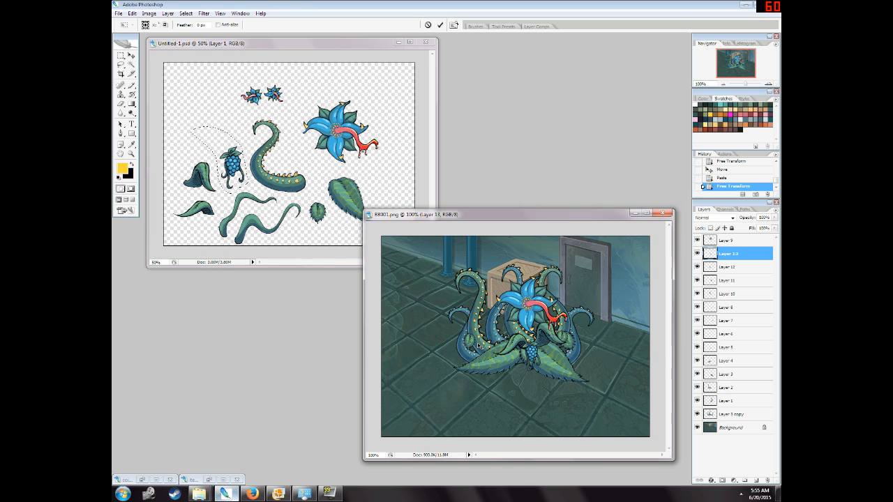
key("v")
left_click_drag(478, 352, 481, 348)
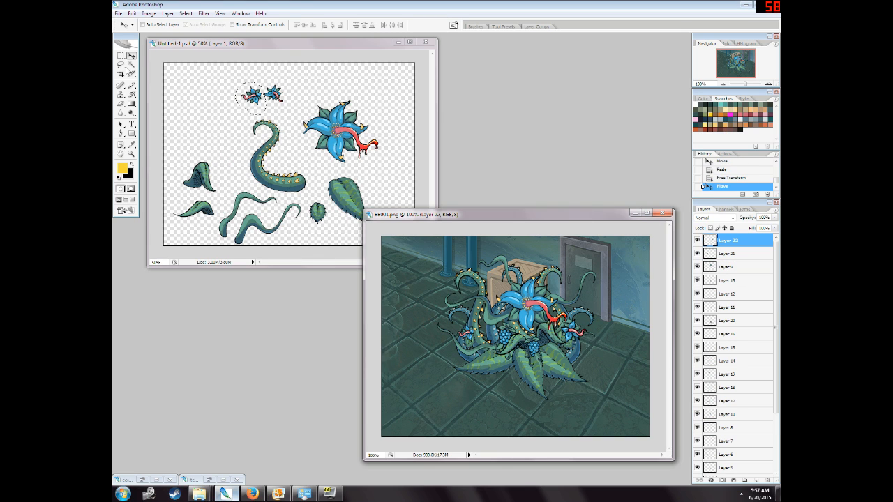
Clear the old selection in Untitled-1.psd, then lasso the right-hand small blue flower and copy it.
left_click(120, 55)
left_click(290, 82)
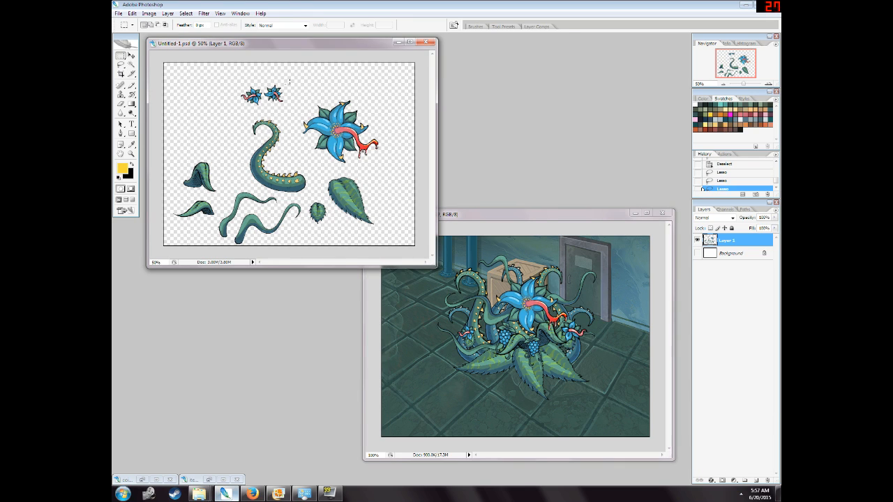
key("ctrl+d")
mouse_move(289, 84)
left_mouse_down()
mouse_move(265, 87)
mouse_move(266, 103)
left_mouse_up()
left_click(121, 65)
key("ctrl+c")
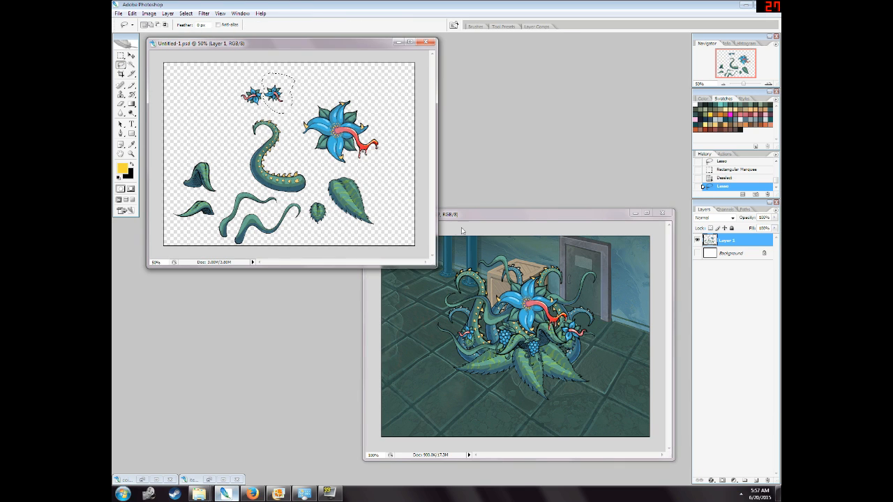
Paste the small flower into BB001.png, transform it, and move it between the berry clusters at the monster's base.
left_click(457, 215)
key("ctrl+v")
key("ctrl+t")
left_click_drag(497, 321, 511, 331)
key("Return")
key("v")
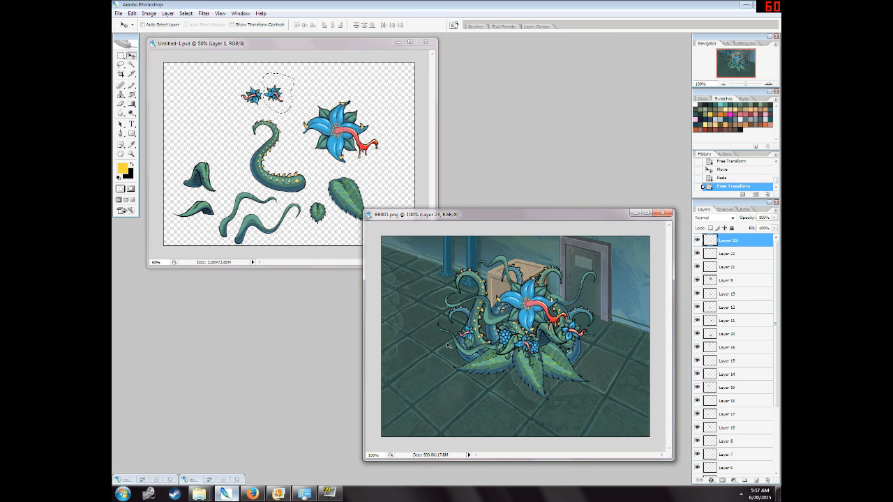
left_click_drag(450, 346, 428, 343)
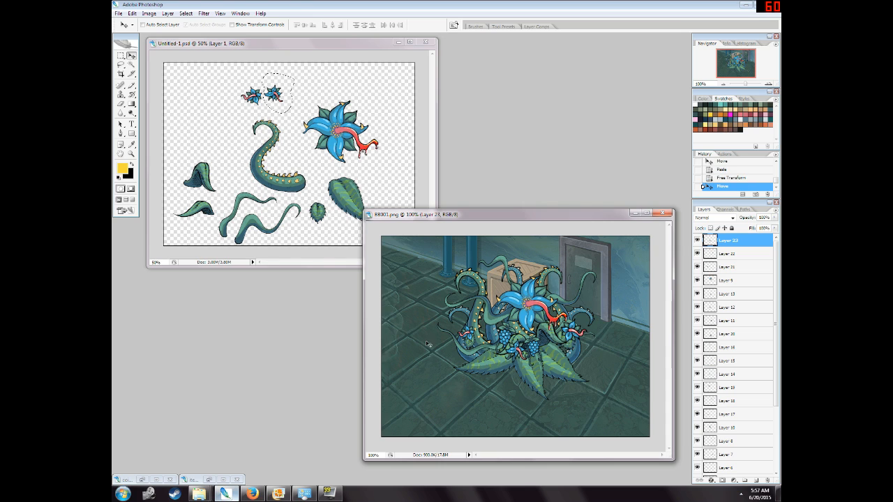
Paste another small blue flower into BB001.png, shrink it, and place it on the tip of the tallest tentacle above the crate.
key("ctrl+v")
key("ctrl+t")
left_click_drag(516, 336, 468, 338)
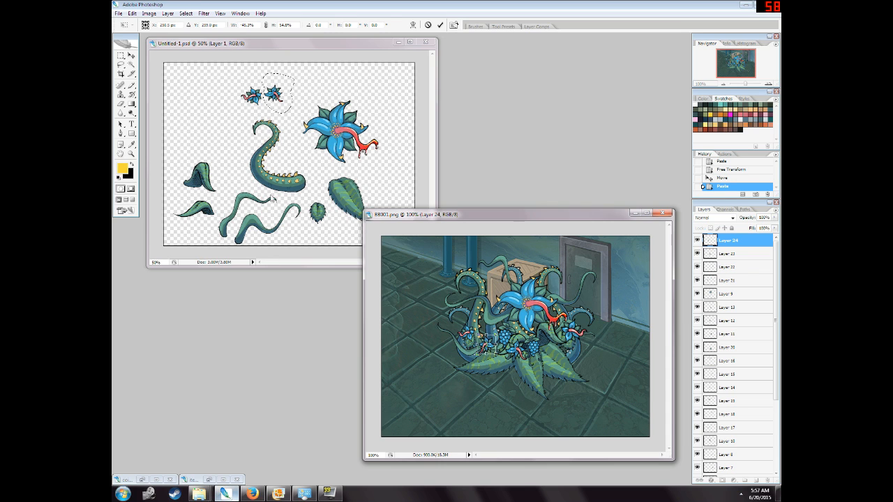
key("Return")
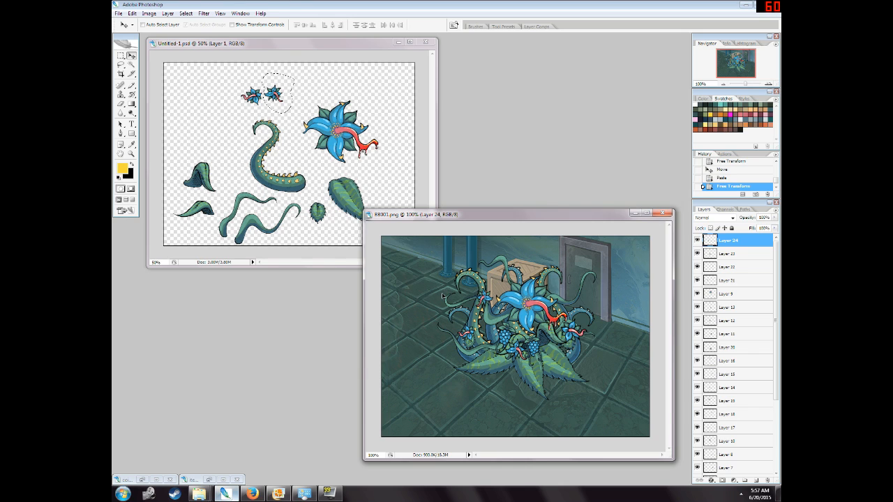
left_click_drag(450, 303, 429, 264)
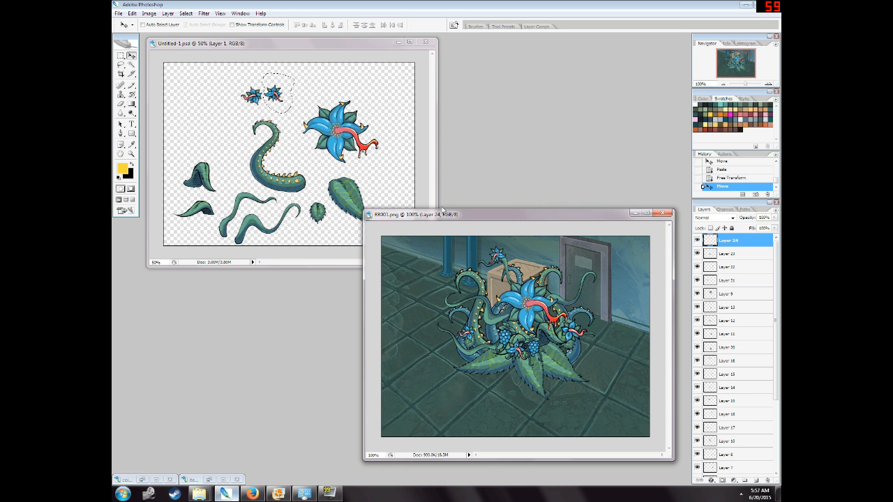
Move the BB001.png window aside, close Untitled-1.psd without saving, and center the remaining BB001.png window.
left_click_drag(443, 211, 402, 129)
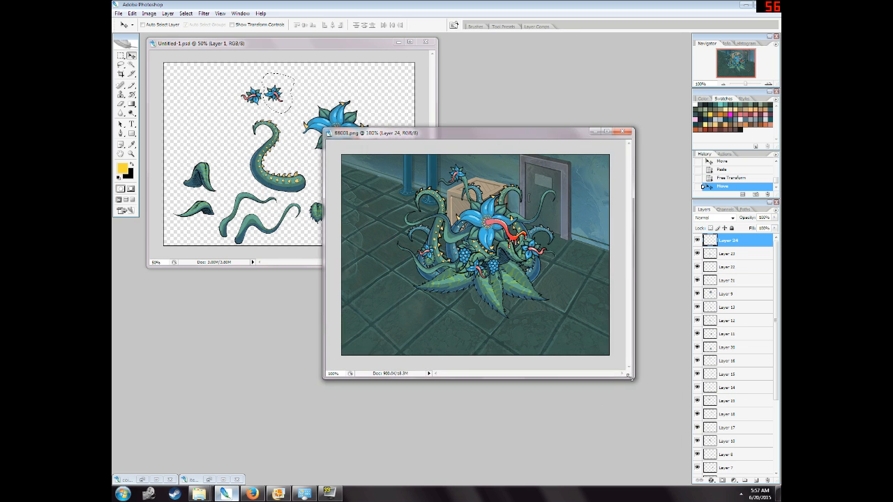
left_click_drag(630, 376, 634, 388)
left_click(272, 44)
left_click(425, 42)
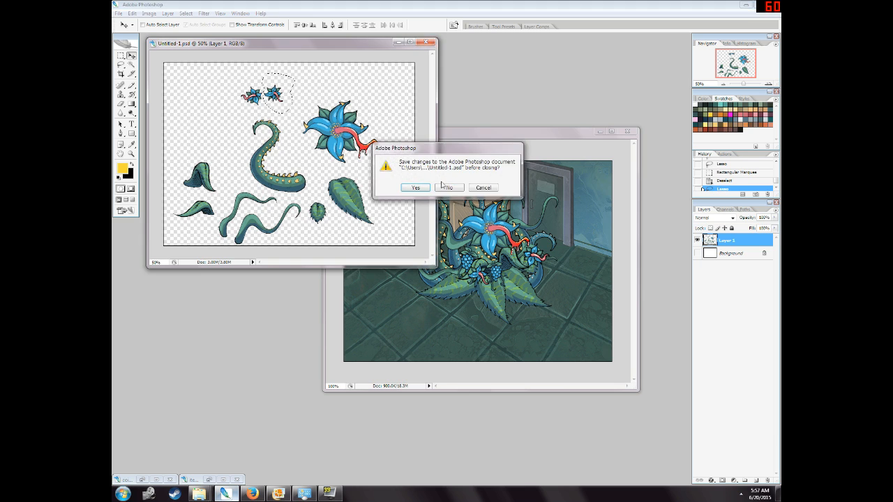
left_click(447, 187)
left_click_drag(453, 131, 400, 115)
Select all the monster part layers above the background and merge them into a single layer.
scroll(772, 398, "down", 5)
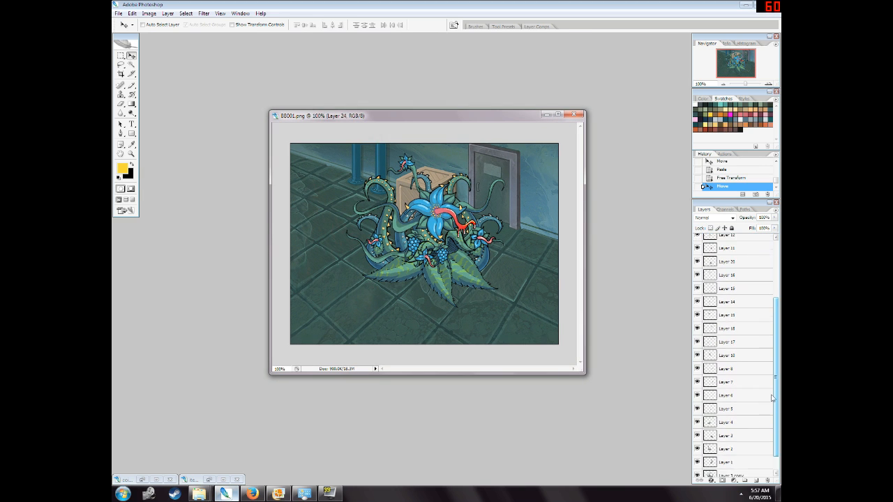
scroll(772, 398, "down", 1)
left_click(724, 456, "shift")
key("ctrl+e")
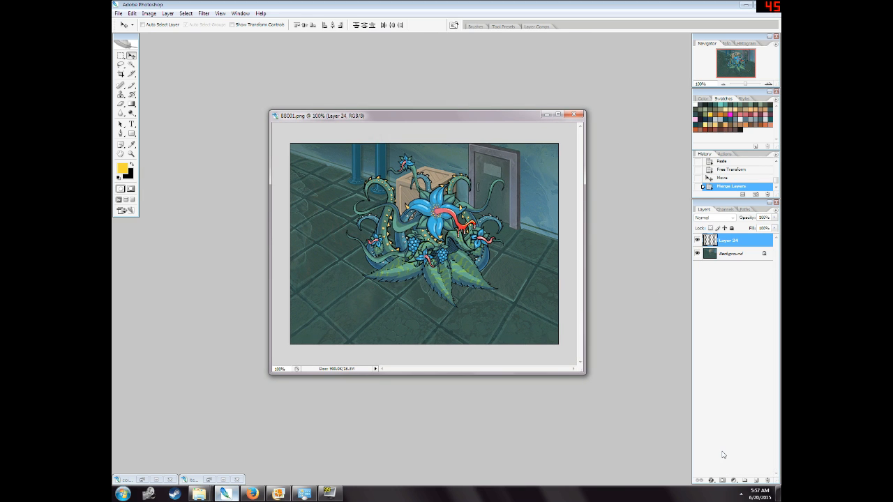
Scale the merged monster down slightly with Free Transform so it fits the scene better.
key("ctrl+t")
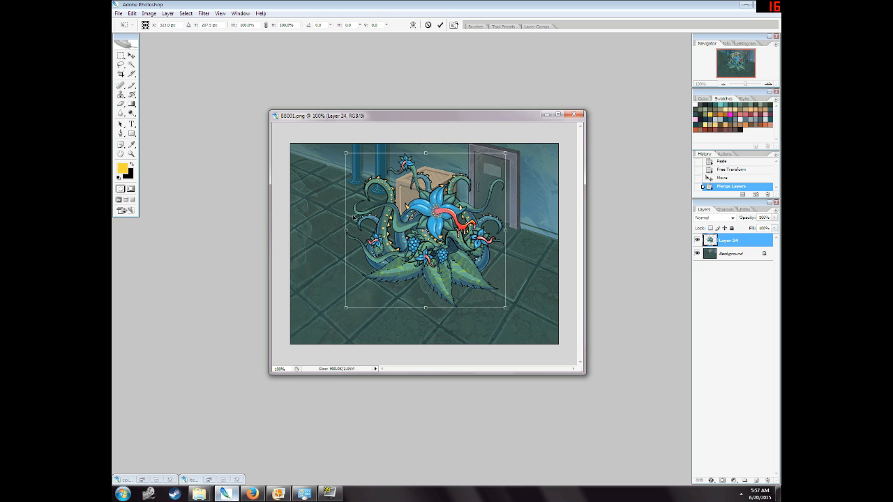
left_click_drag(346, 154, 372, 169)
key("Return")
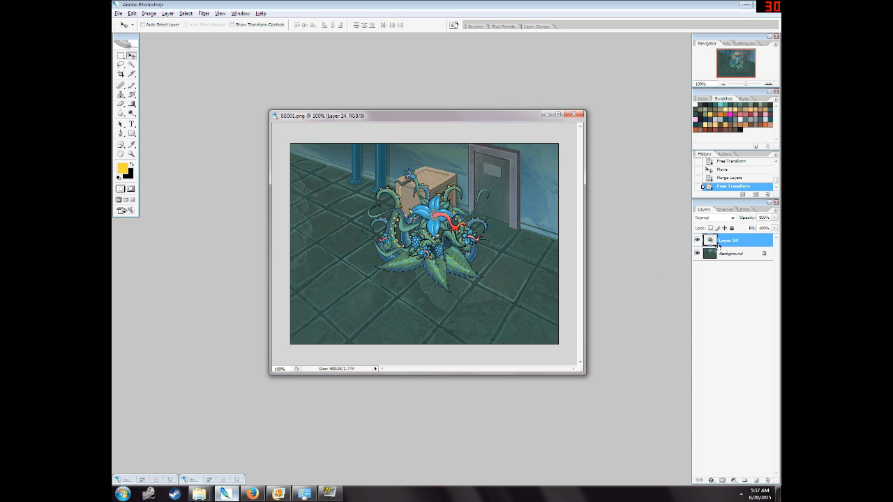
Duplicate the merged monster layer and apply the Sharpen filter to the copy.
right_click(719, 244)
left_click(706, 266)
left_click(204, 13)
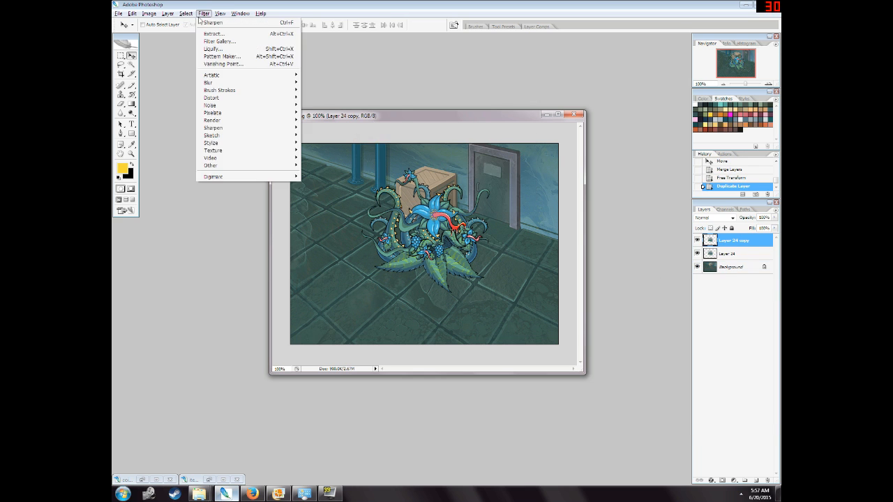
left_click(210, 23)
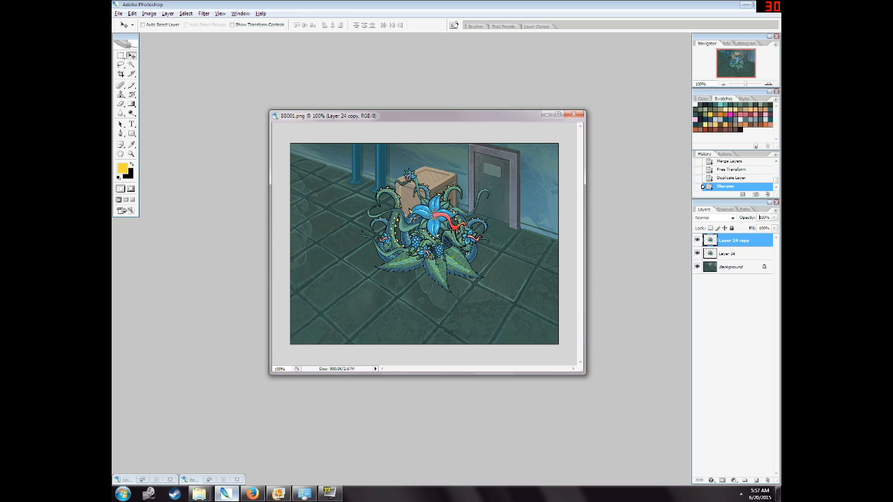
Set the sharpened copy's opacity to 50% and merge it with the original monster layer.
double_click(760, 217)
type("50")
key("Return")
left_click(725, 255, "ctrl")
key("ctrl+e")
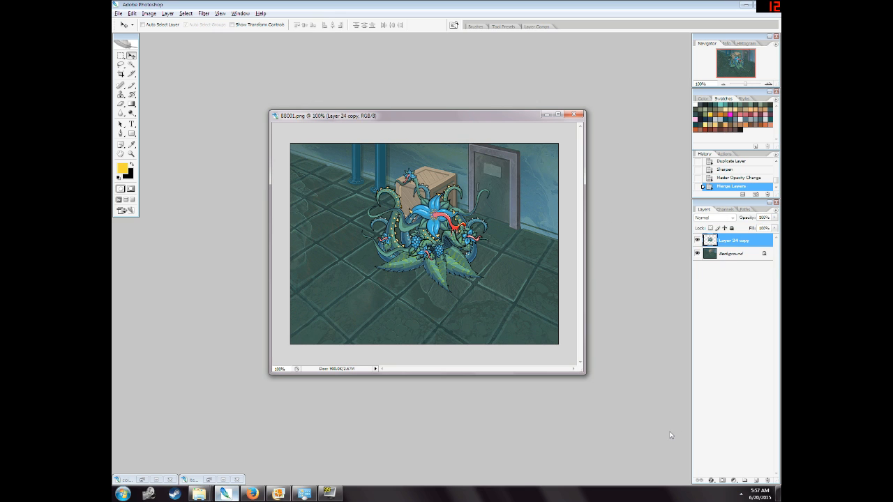
Add a new layer between the background and the monster, reset the colors to black and white, and lasso a shadow shape around the monster's base.
left_click(729, 254)
left_click(755, 480)
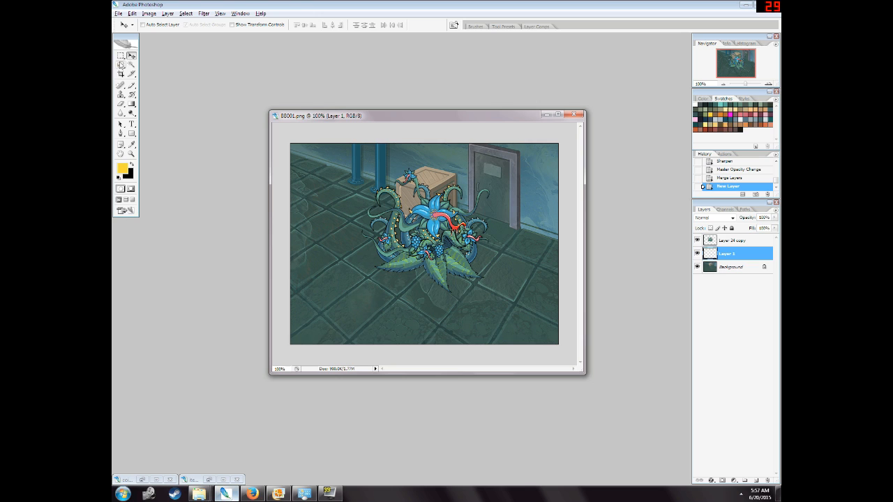
left_click(119, 177)
left_click(121, 65)
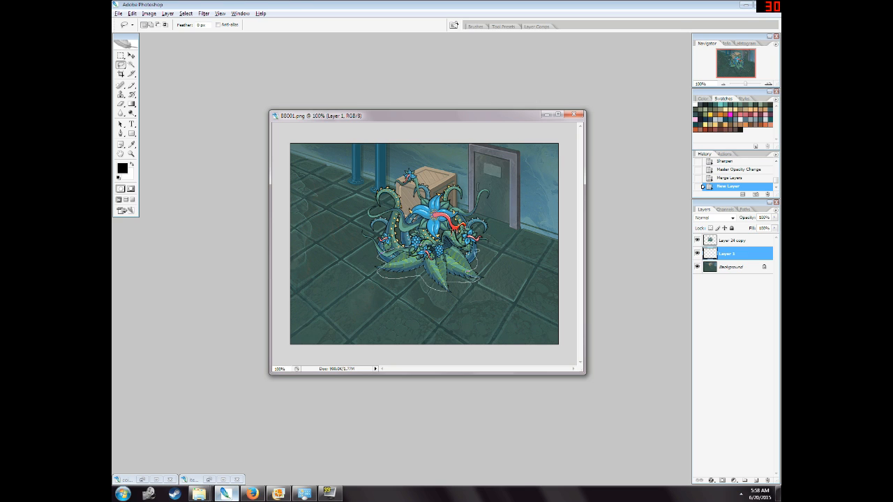
left_click_drag(474, 251, 476, 252)
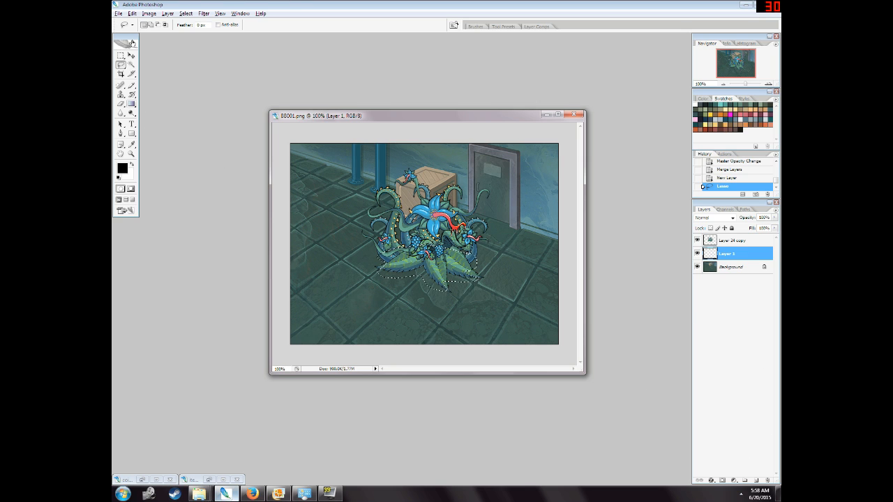
Fill the lassoed shadow shape with black on the new layer and deselect it.
left_click(131, 13)
left_click(143, 127)
key("Return")
left_click(186, 13)
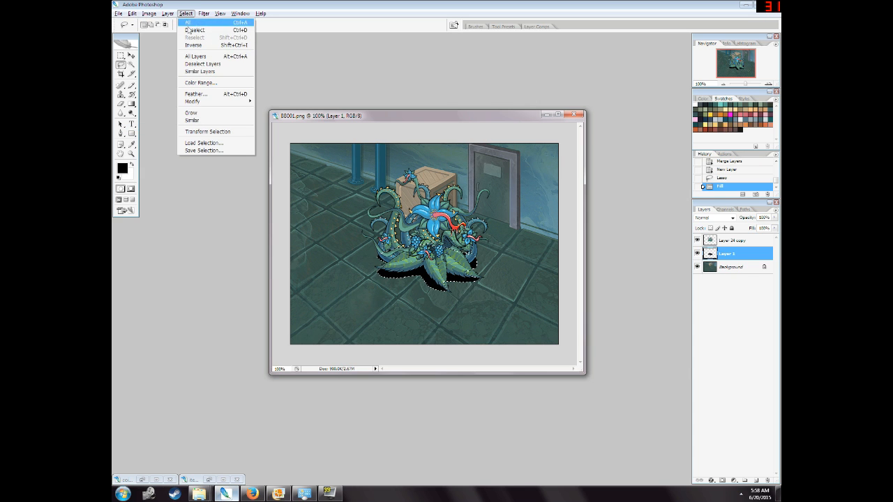
left_click(195, 30)
Soften the edges of the black shadow with a small-radius Gaussian Blur.
left_click(203, 14)
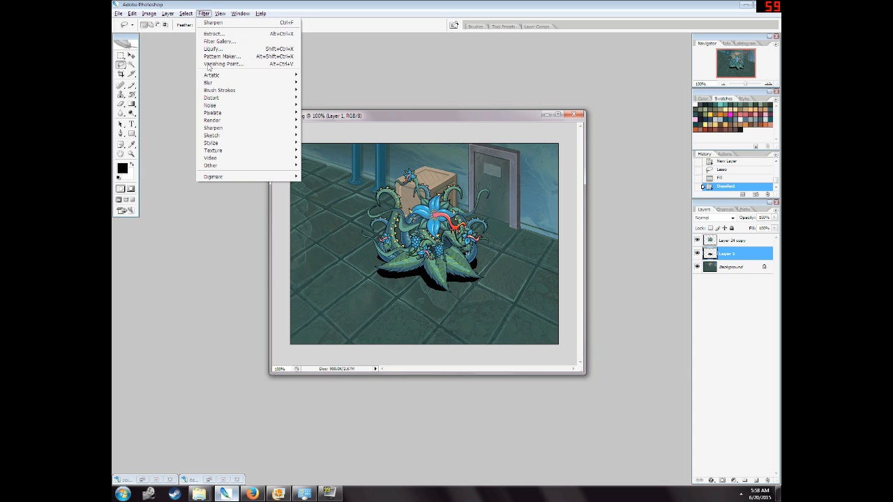
mouse_move(208, 83)
left_click(321, 113)
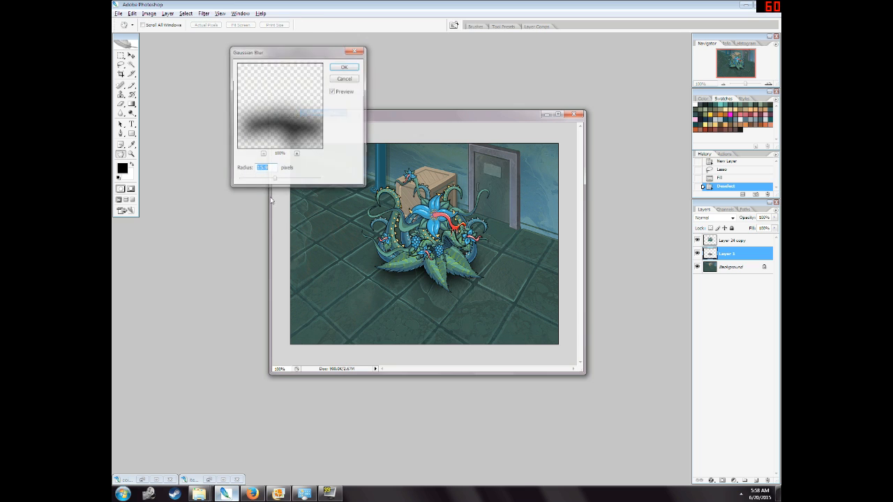
left_click_drag(264, 181, 251, 183)
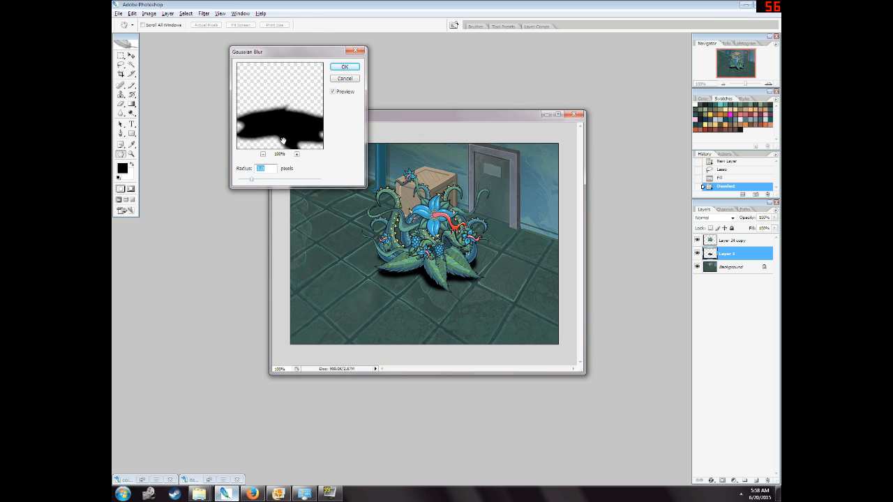
key("Return")
Set the shadow layer's opacity to 50% and nudge the shadow slightly upward under the monster.
type("50")
key("Return")
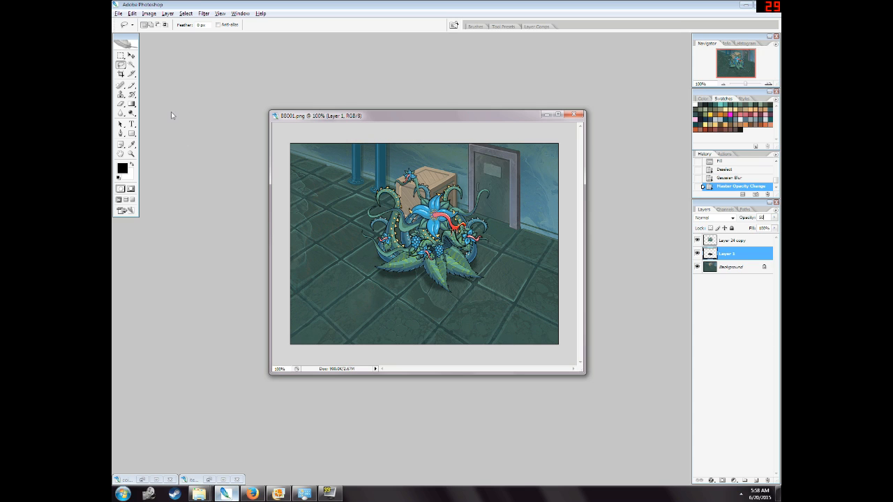
key("v")
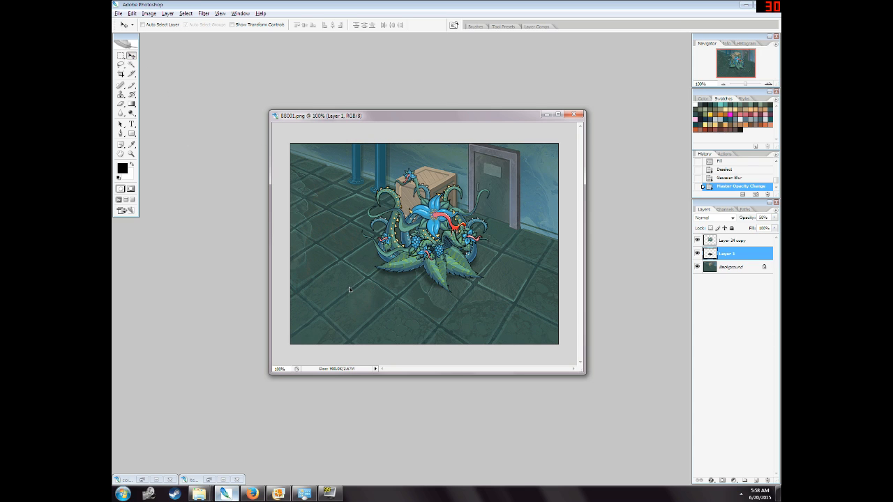
left_click_drag(349, 288, 350, 286)
Set the shadow layer's opacity to 40% and merge it with the monster layer.
left_click(751, 219)
type("40")
left_click(731, 240, "shift")
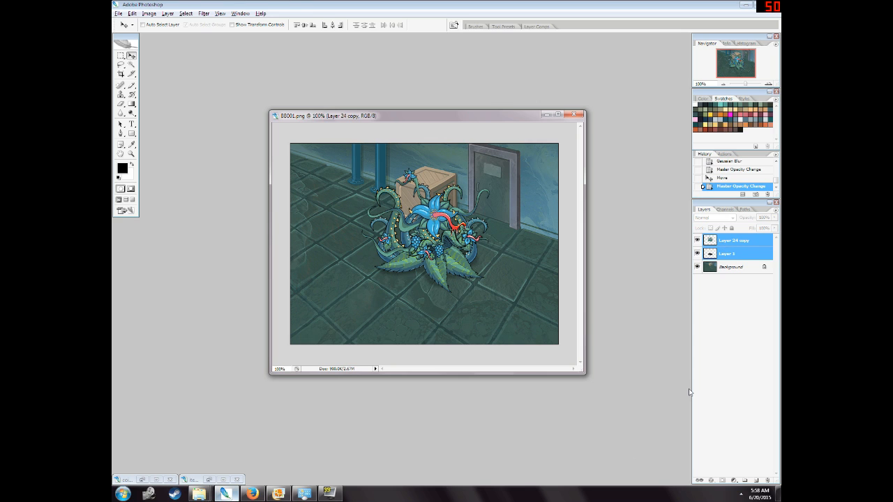
key("ctrl+e")
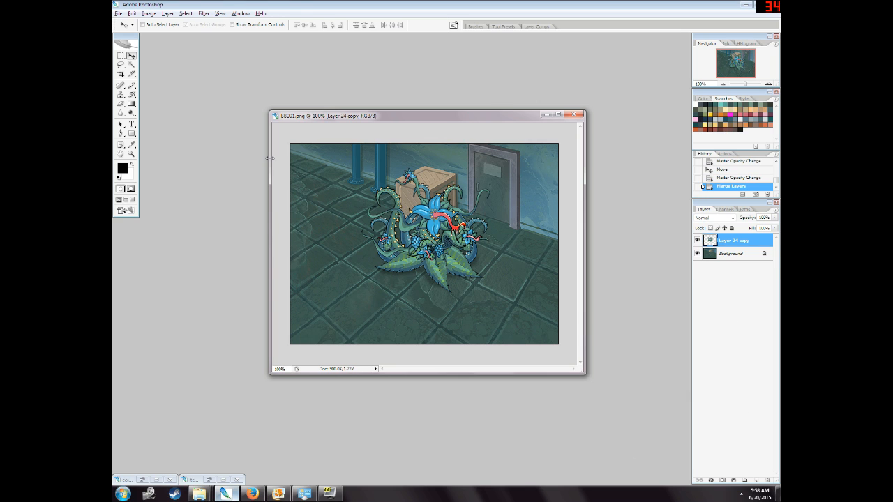
Open the cave background BB002.png, copy the monster layer into it, position the monster on the stone floor, and enlarge the window.
right_click(196, 495)
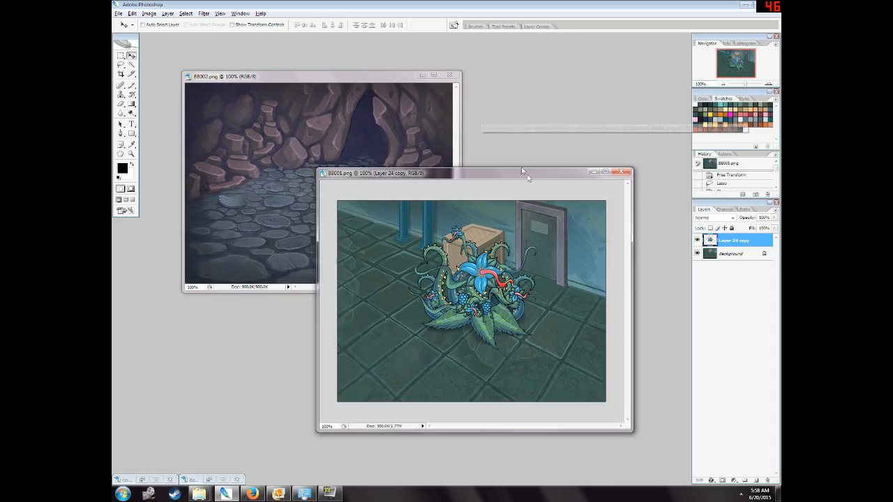
left_click_drag(458, 311, 273, 203)
left_click_drag(267, 258, 256, 260)
left_click_drag(458, 288, 479, 314)
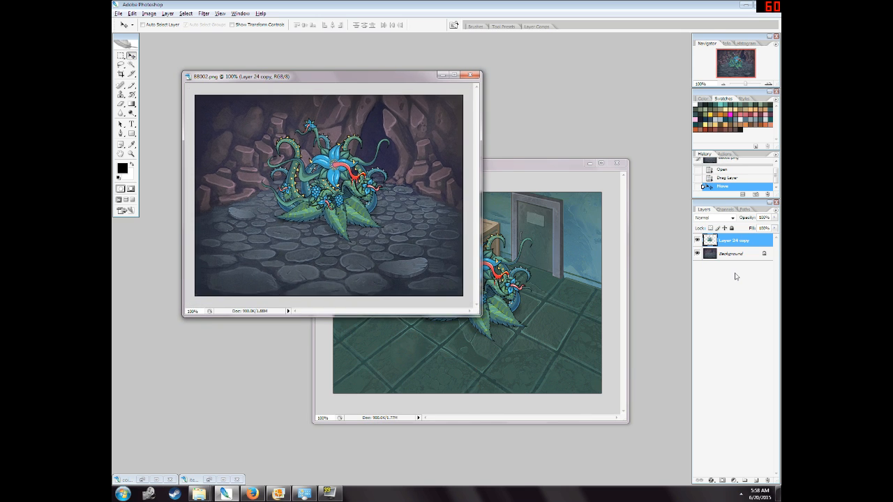